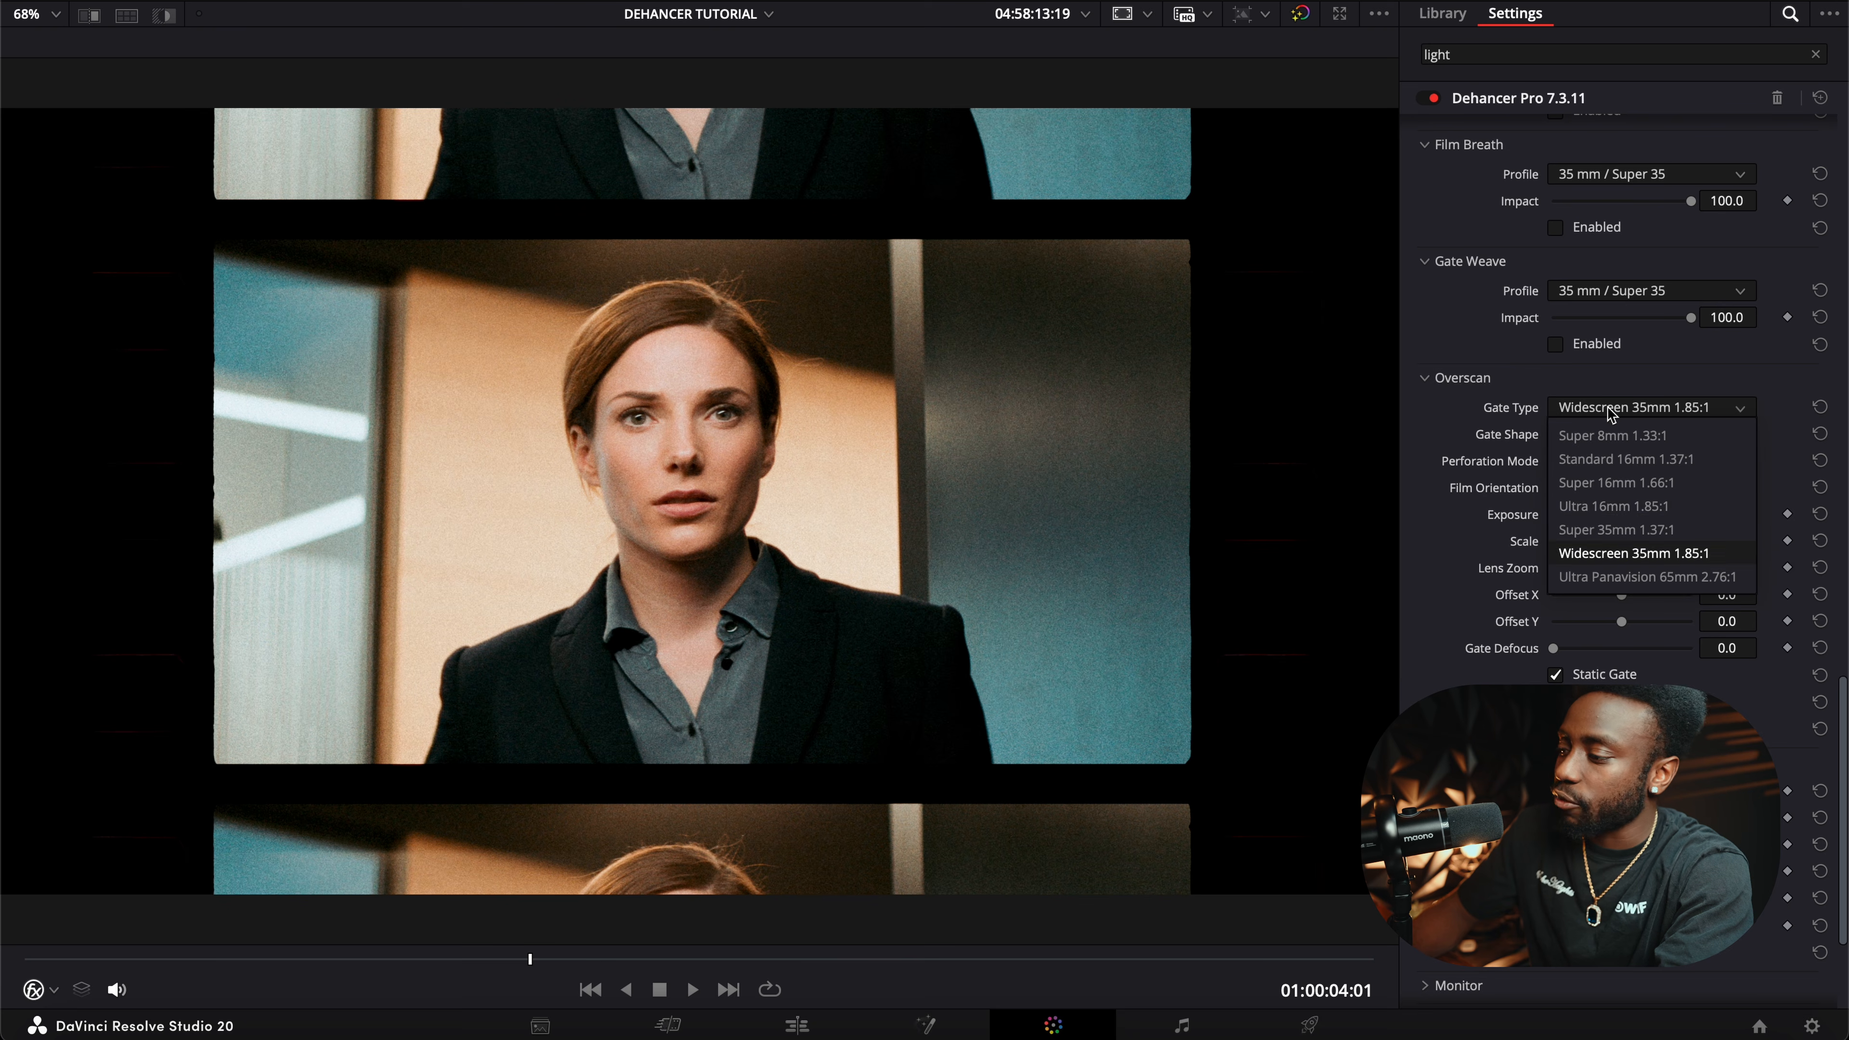
Try the Ultra 16mm, Super 16mm, Super 8mm and Ultra Panavision 65mm Overscan gate types, plus the Horizontal film orientation.
click(1587, 510)
click(1593, 402)
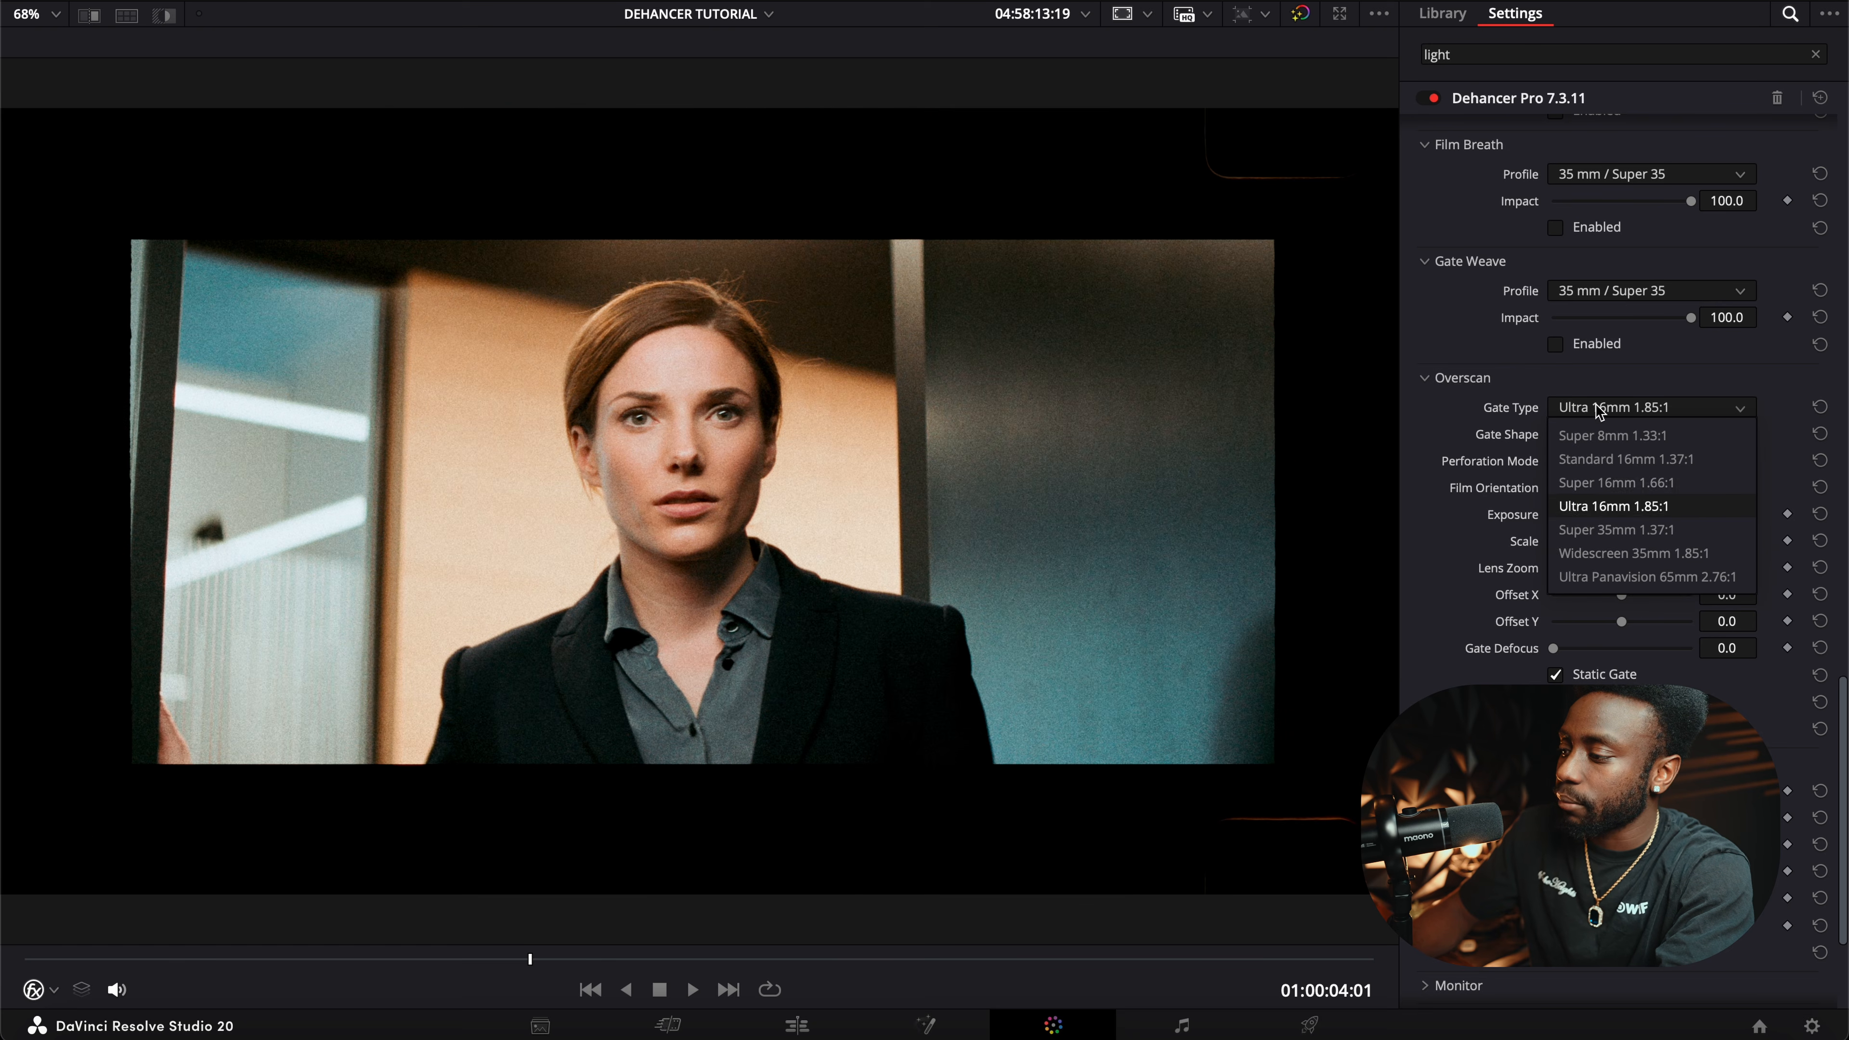
click(1598, 490)
click(1592, 408)
click(1594, 441)
click(1598, 413)
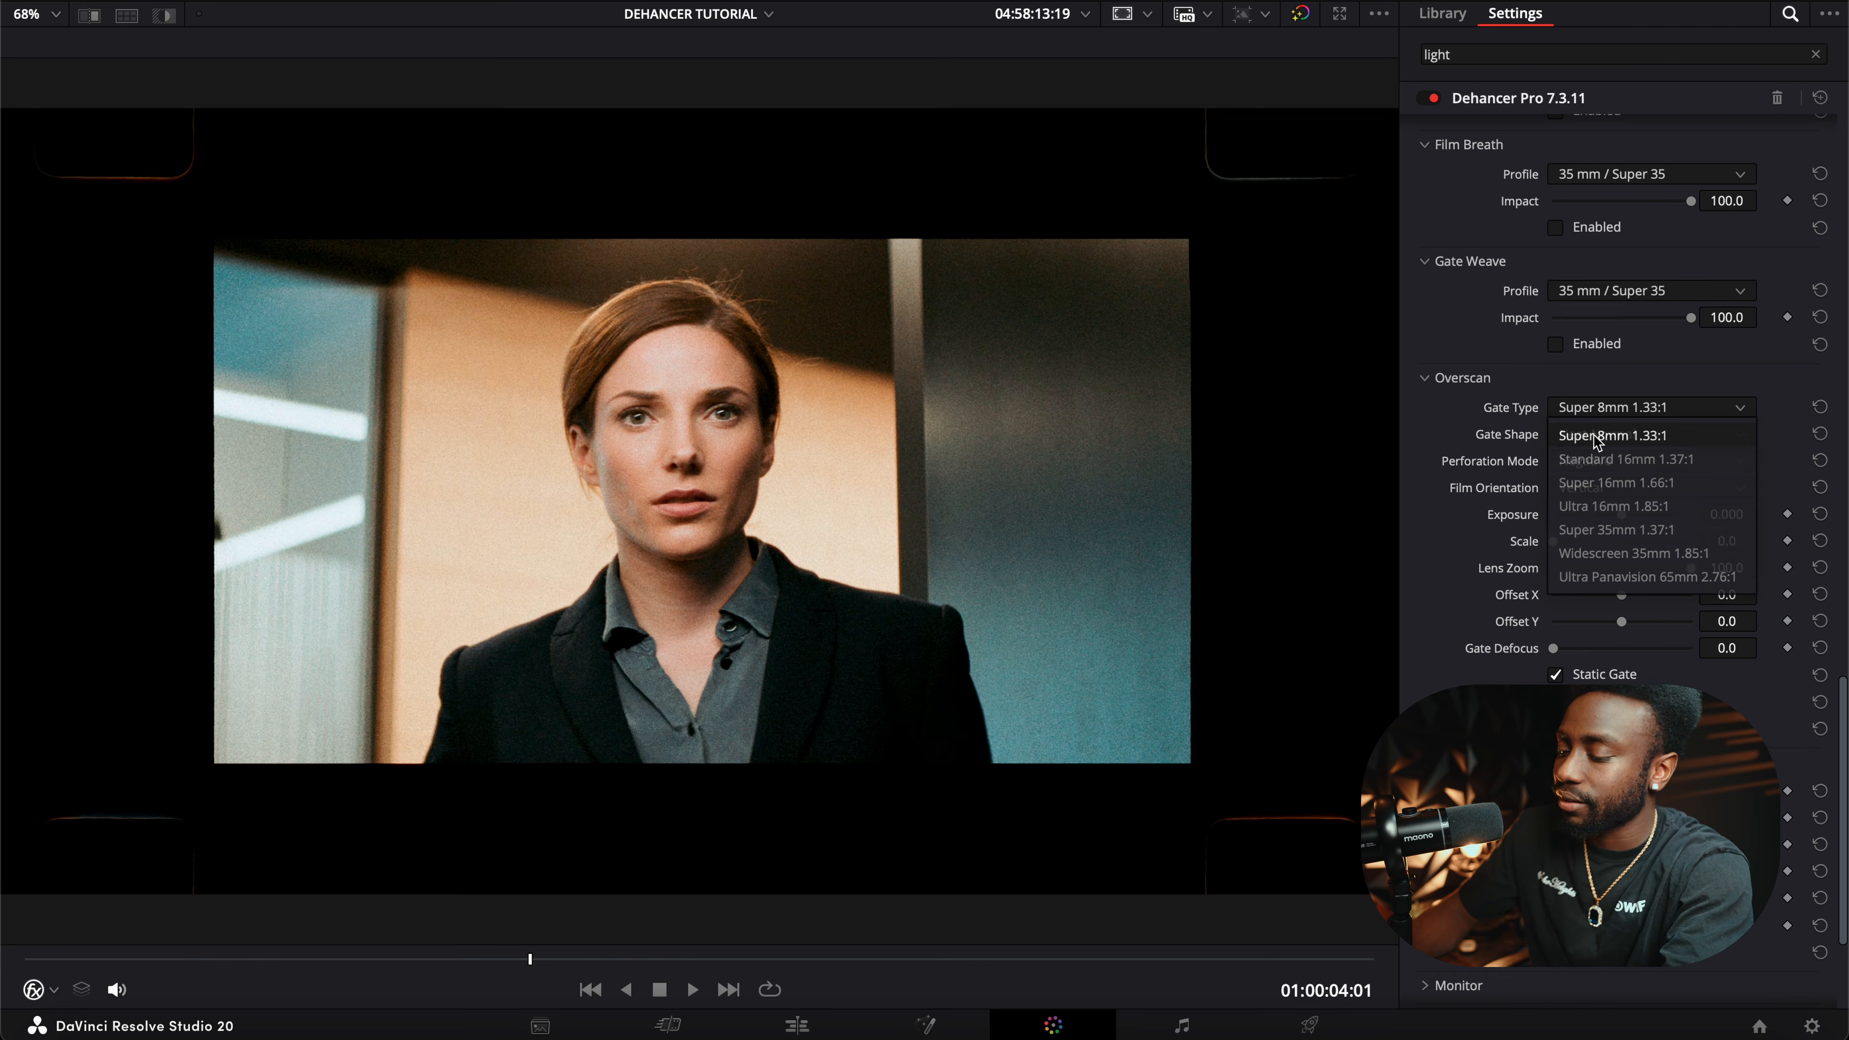
click(1593, 435)
click(1596, 421)
click(1580, 583)
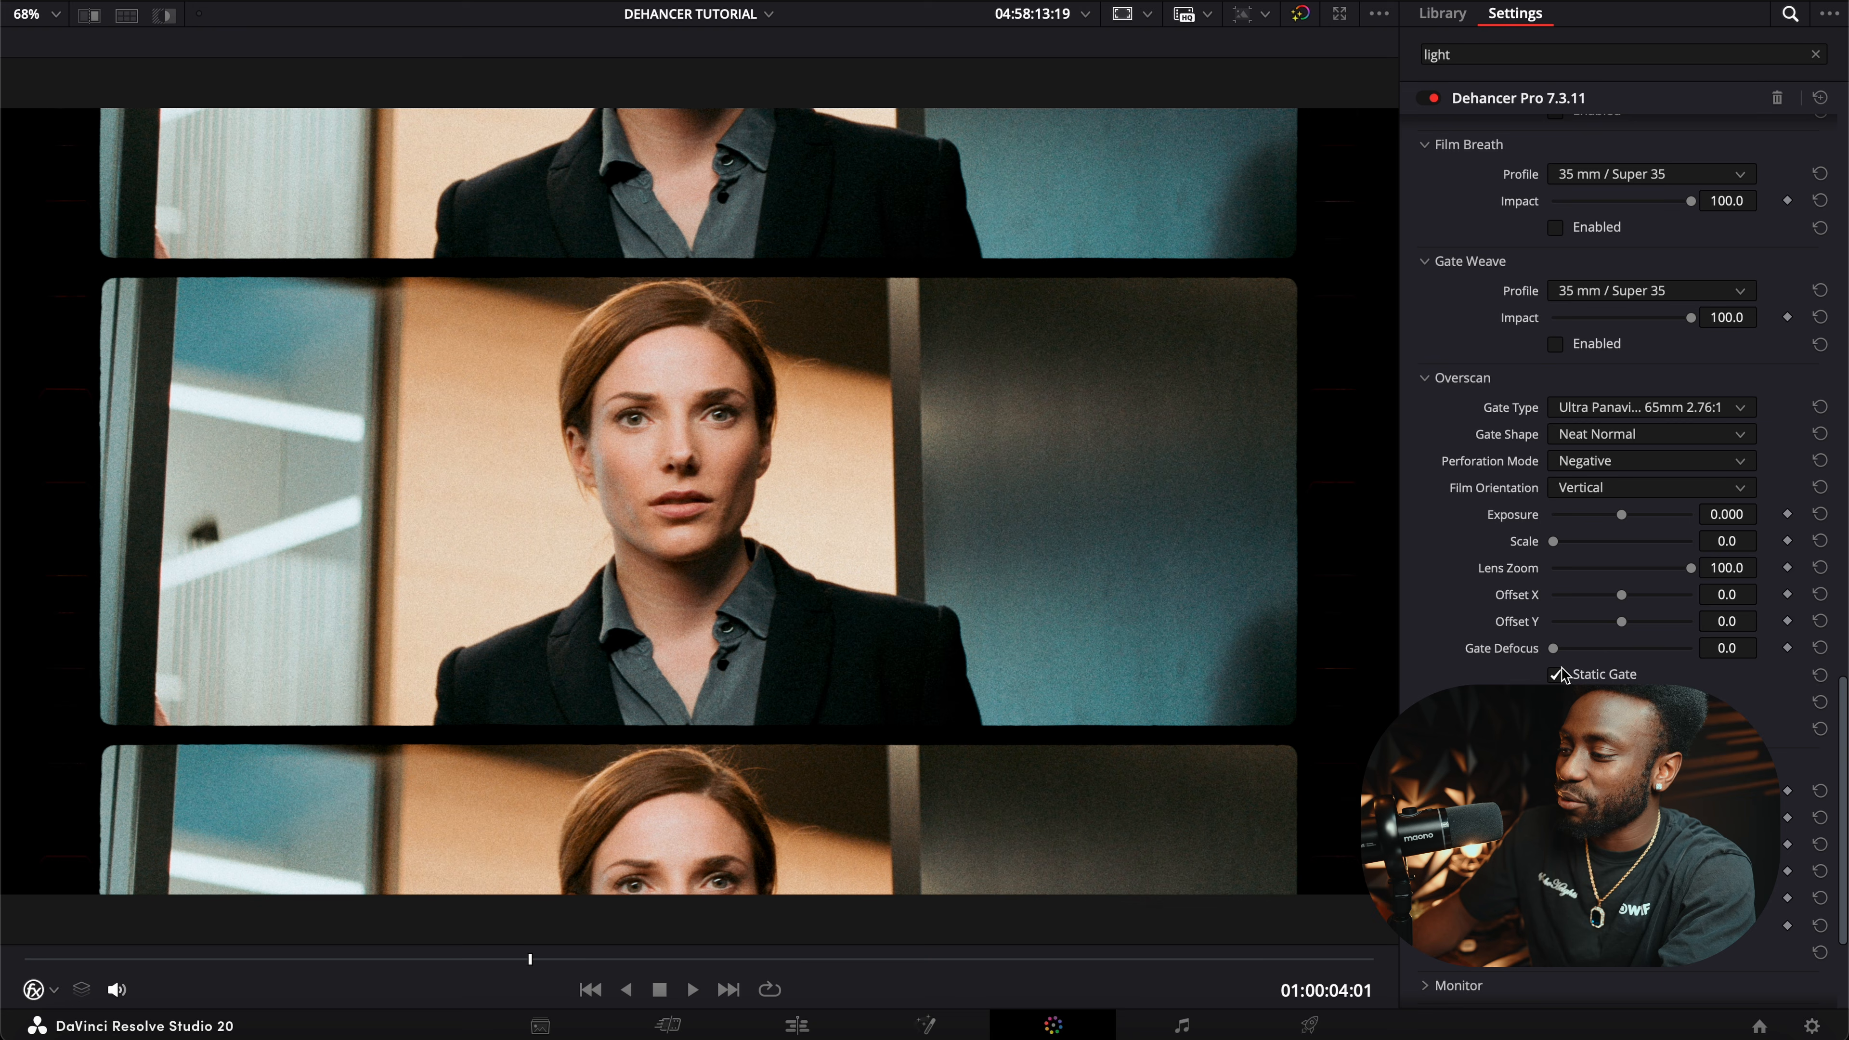
click(1613, 480)
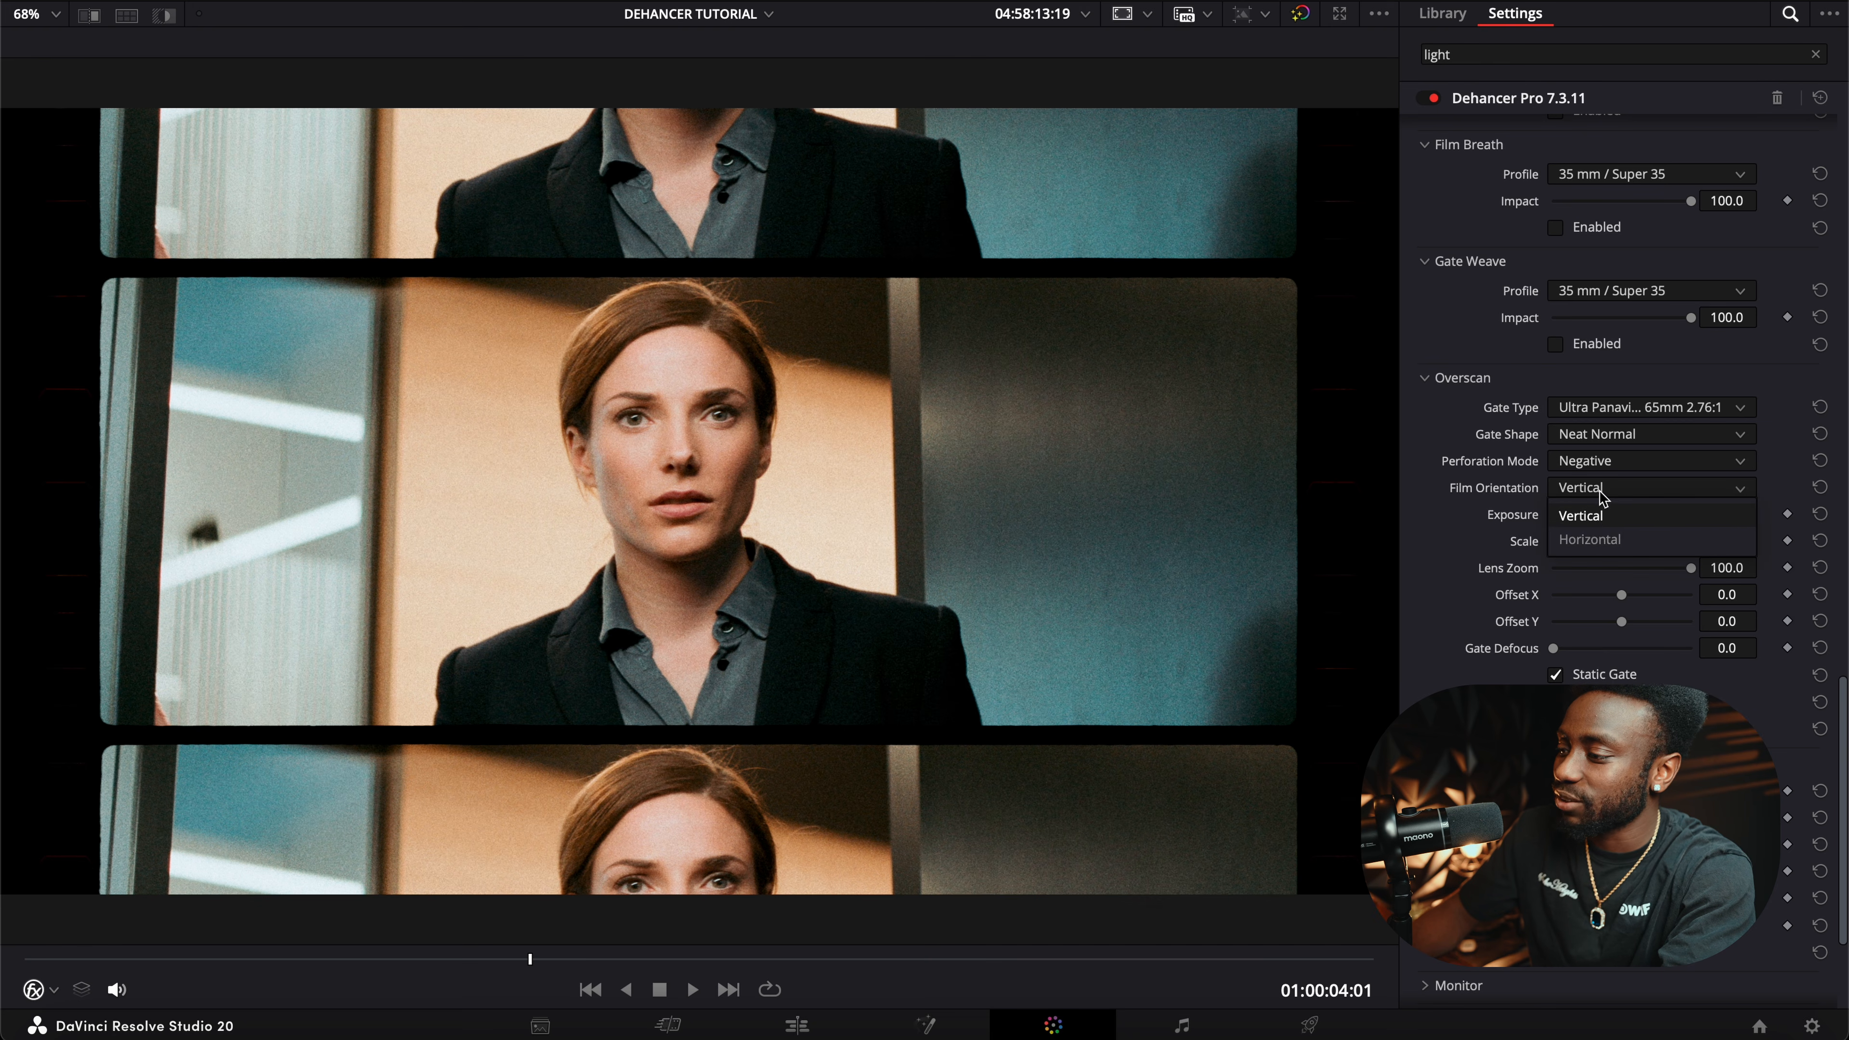
click(1591, 543)
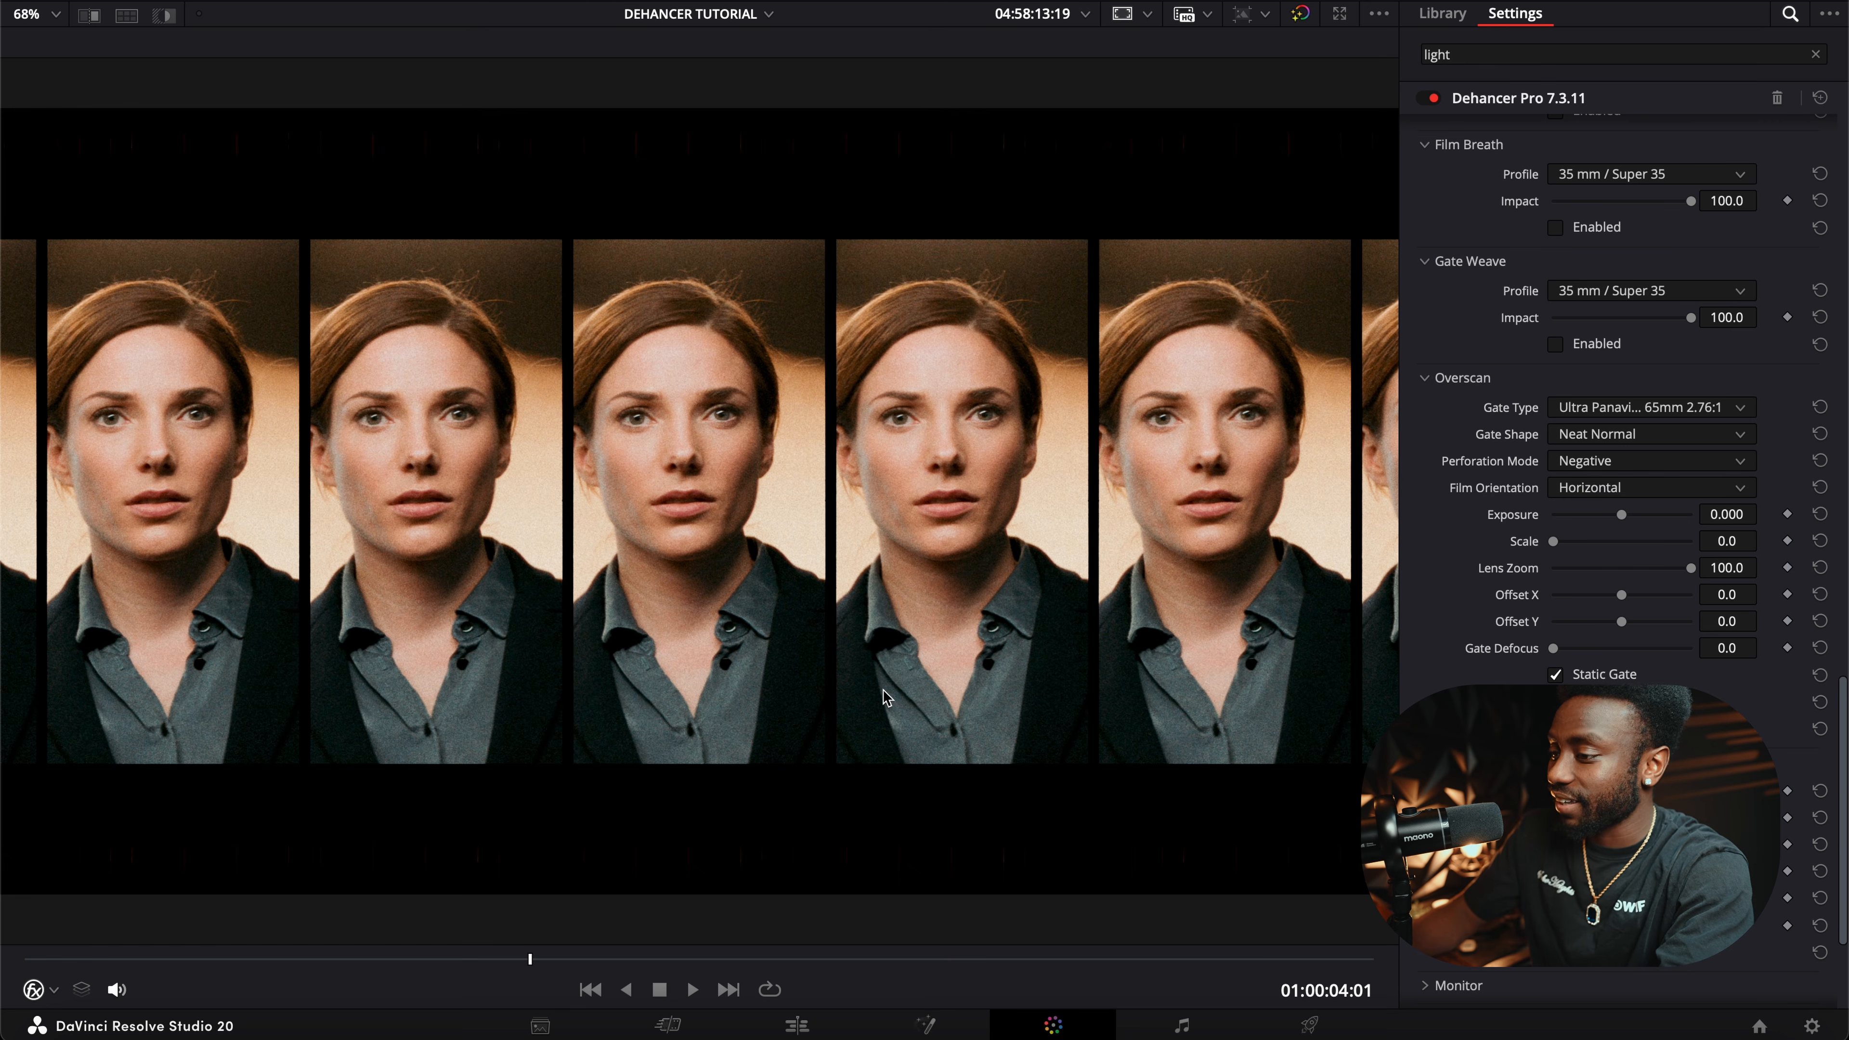
Set the Overscan gate type to Super 35mm 1.37:1 with Vertical film orientation, and disable Overscan.
click(1610, 412)
click(1616, 530)
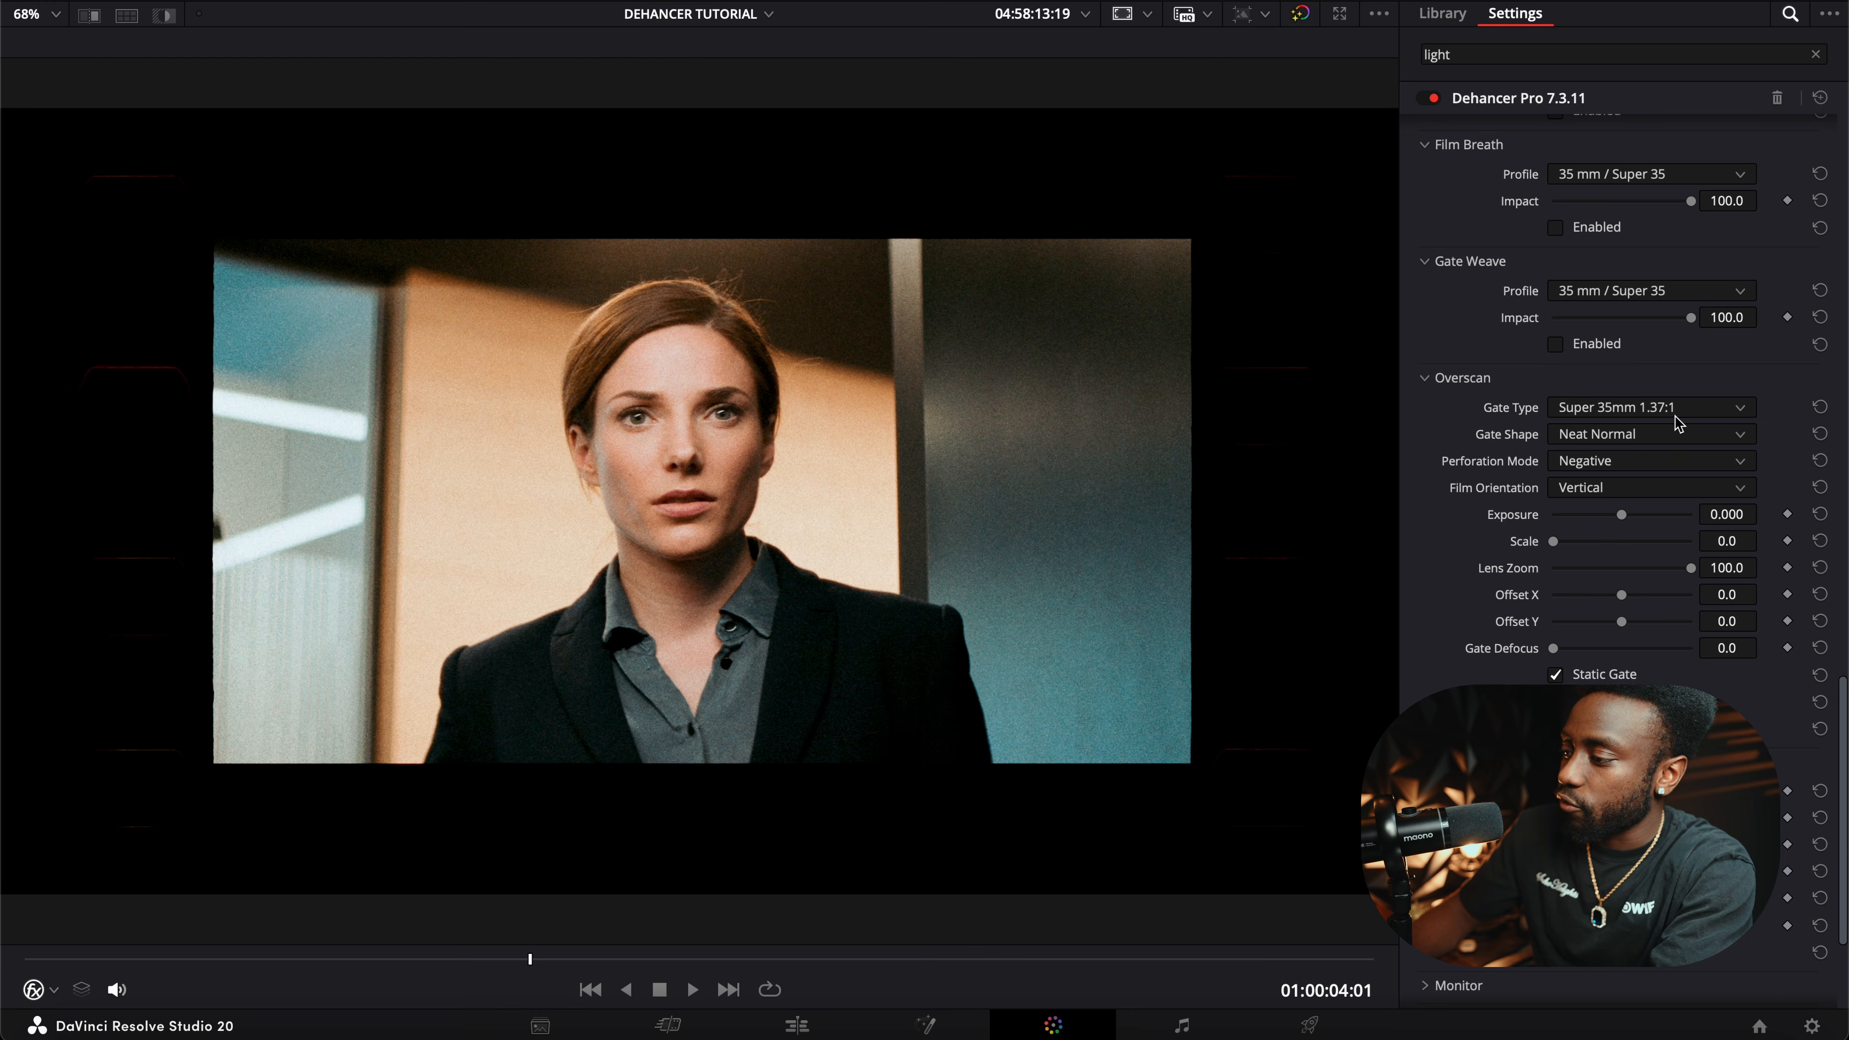
click(1645, 419)
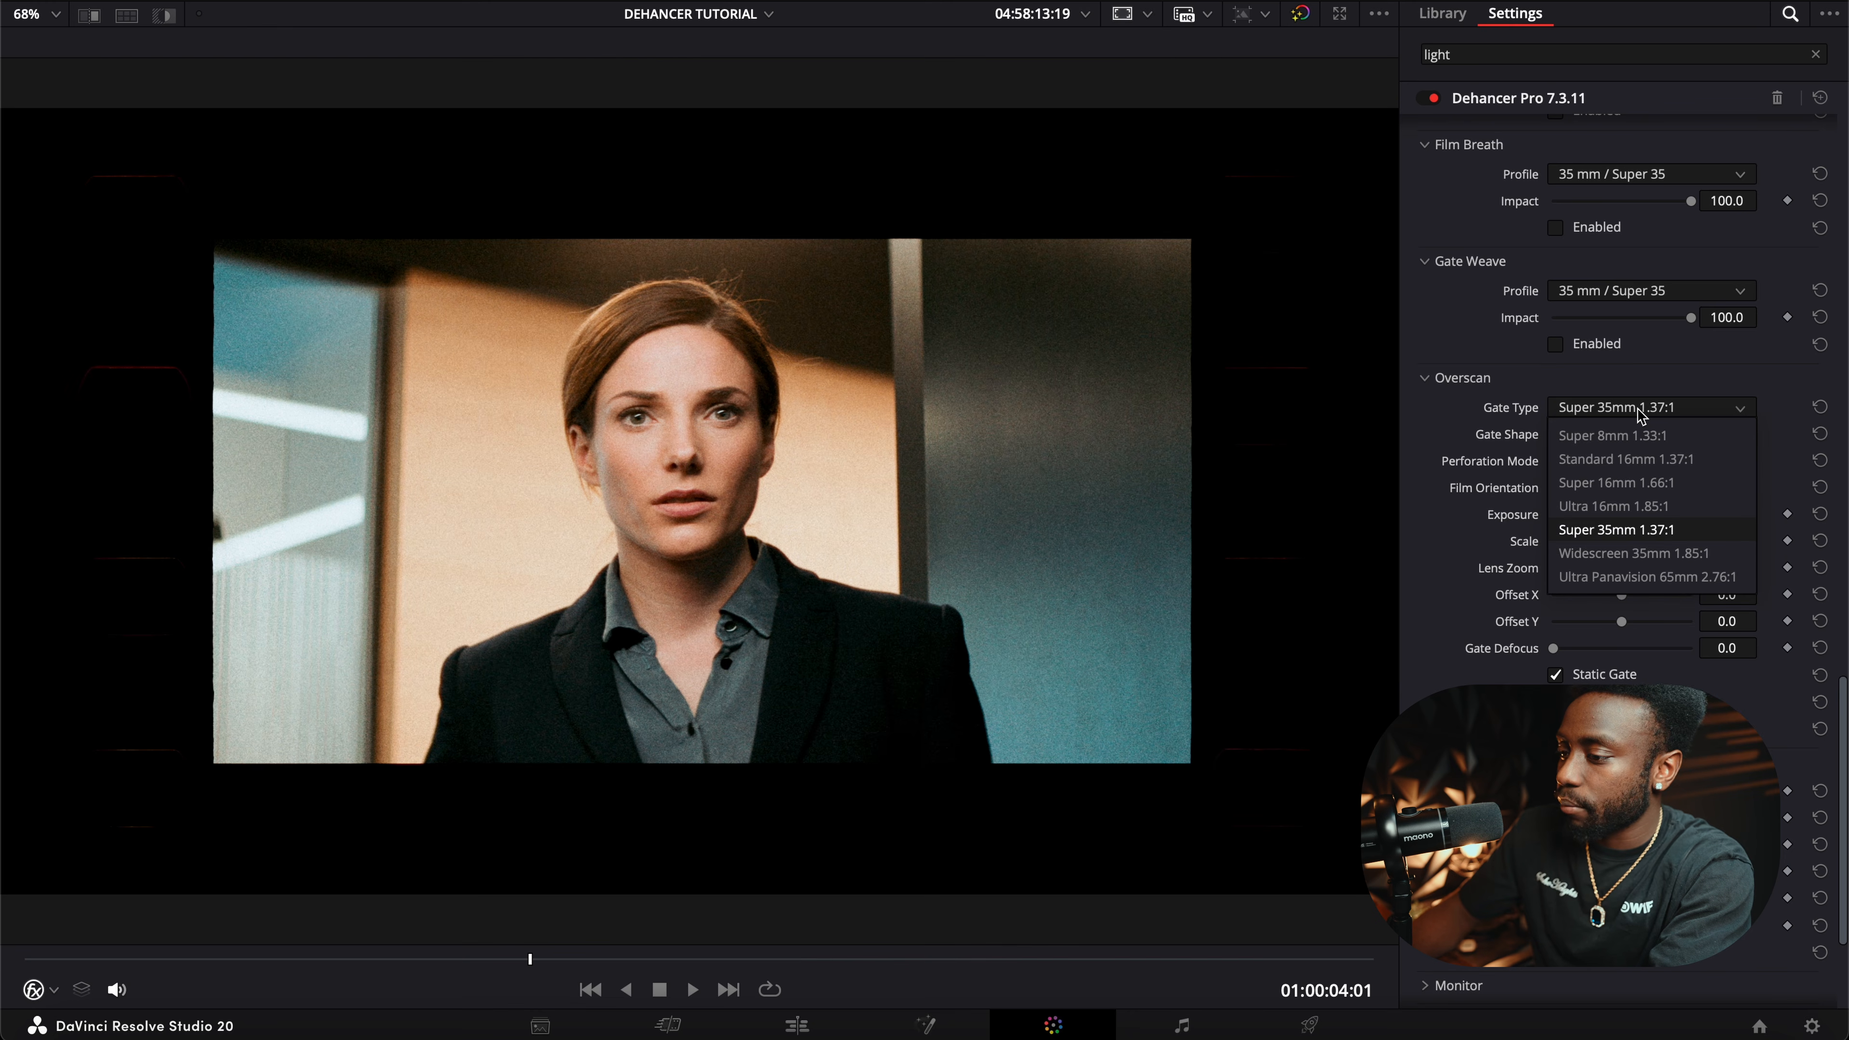
click(1499, 577)
scroll(1616, 510, down, 3)
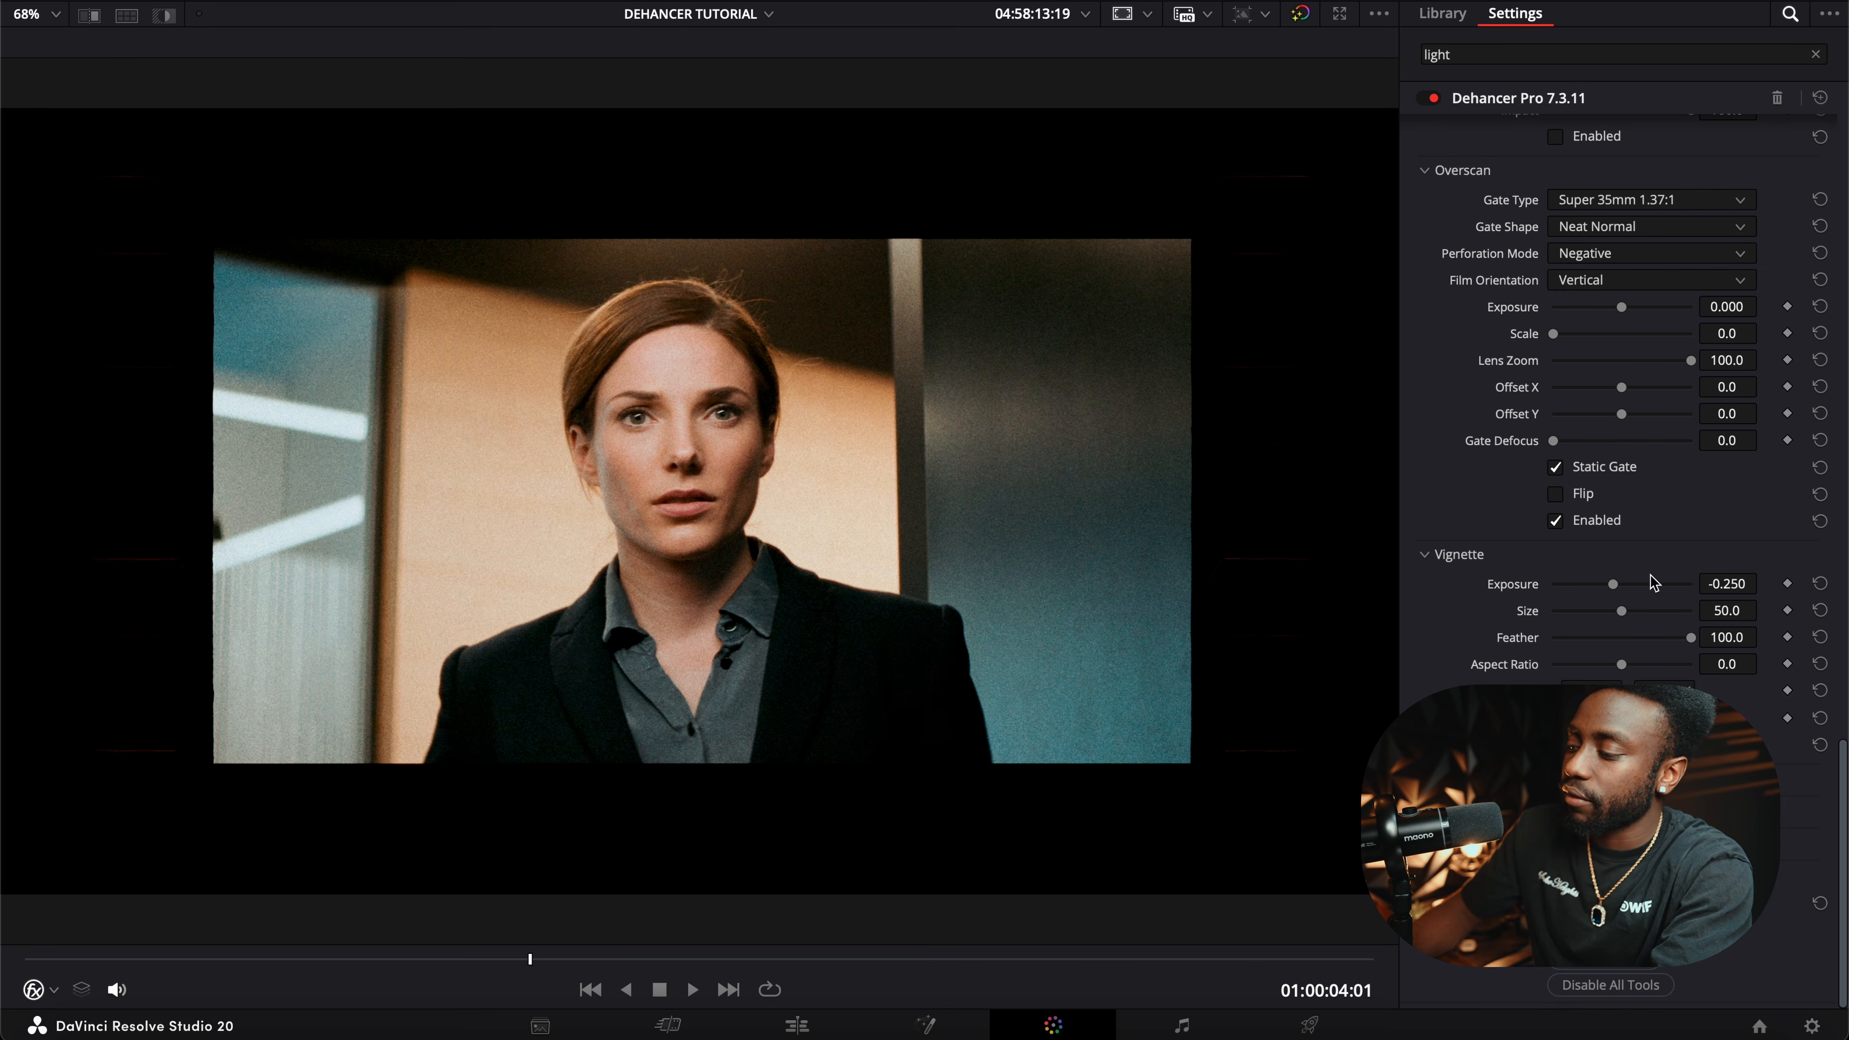
click(1556, 520)
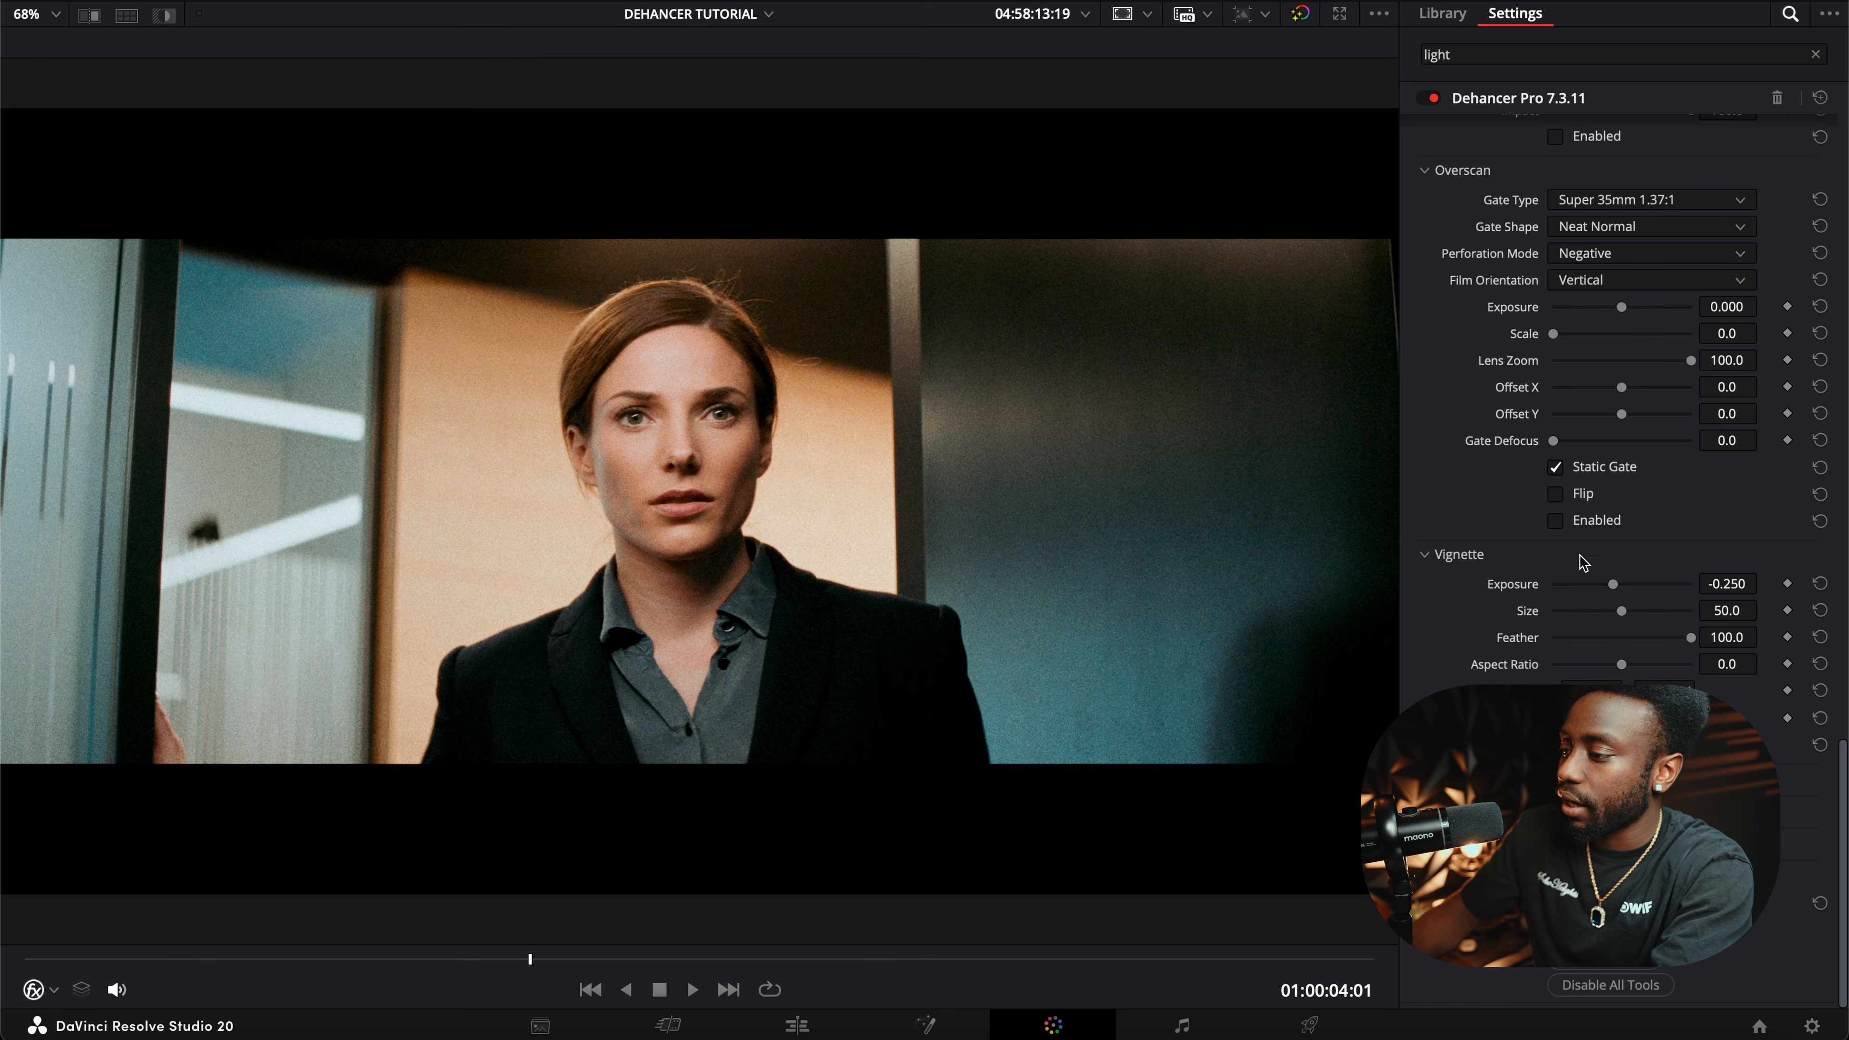
Try a vignette exposure of -2.000, size 42.6 and feather 98.4, and reset its exposure and size to their defaults.
drag(1614, 583, 1480, 624)
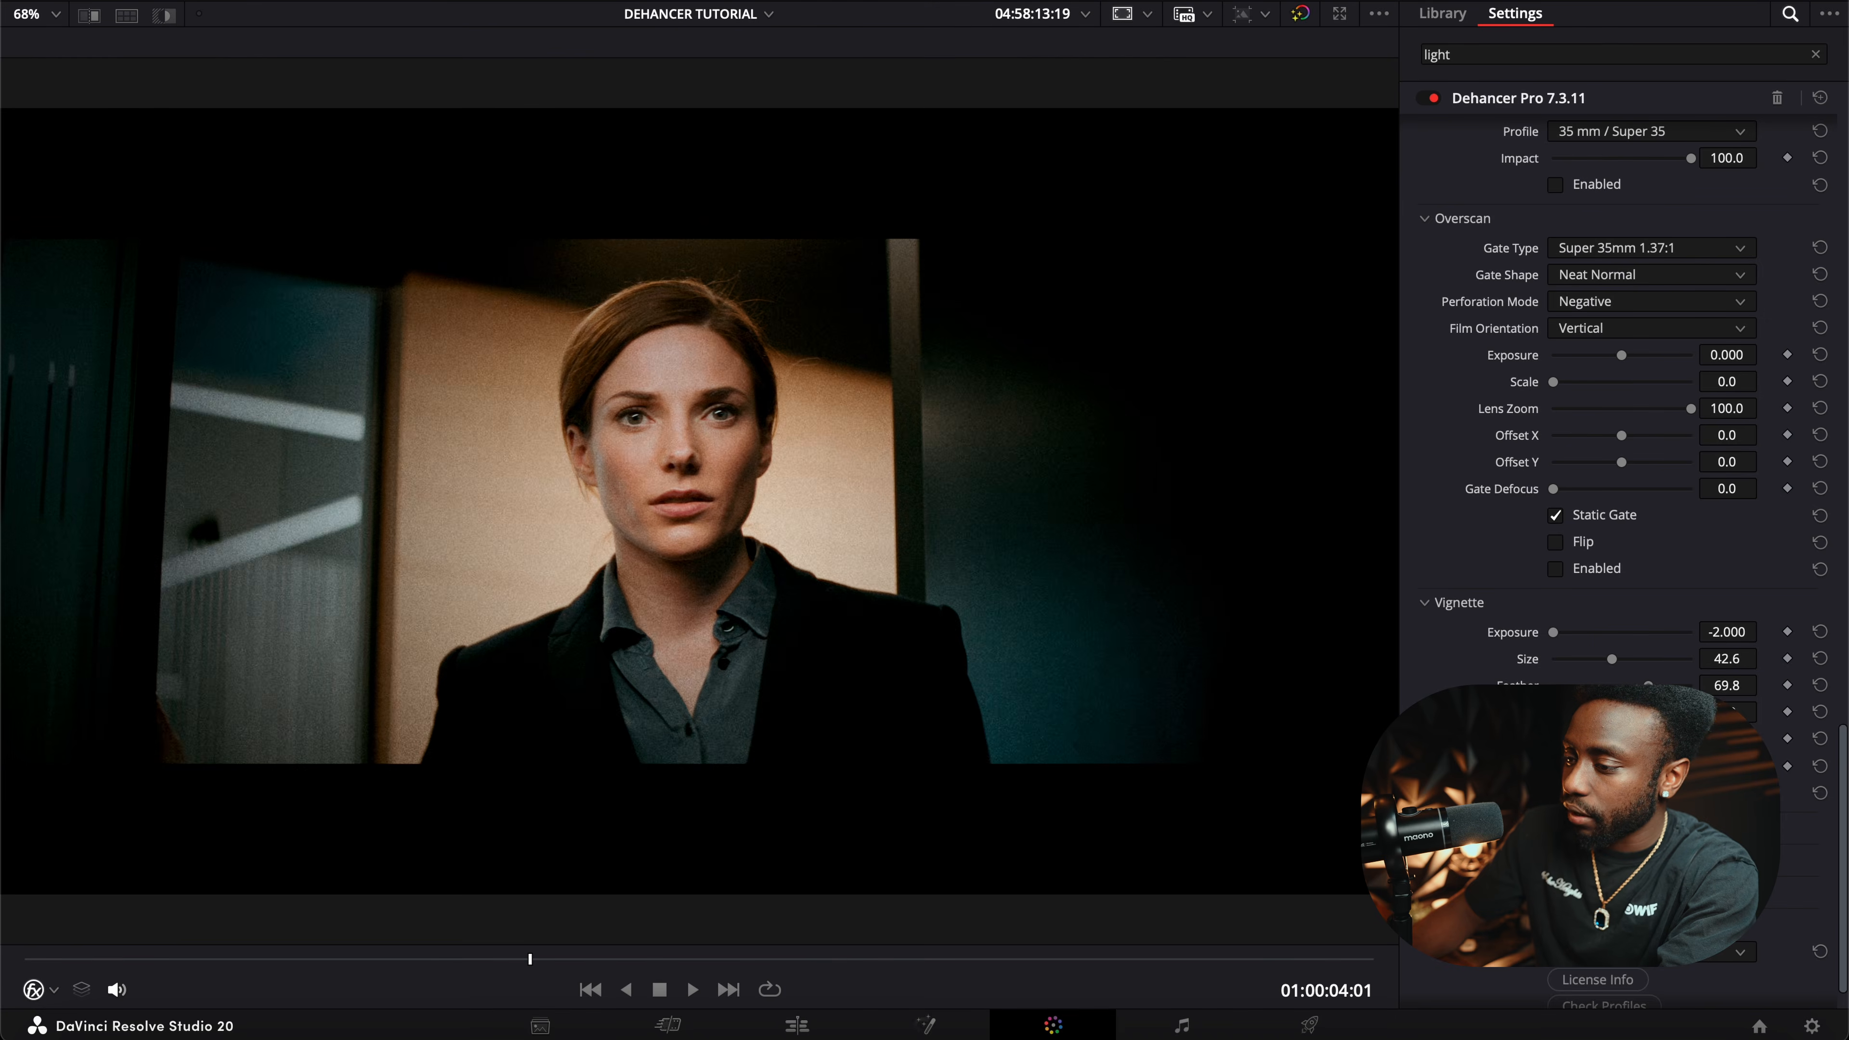
drag(1648, 685, 1691, 686)
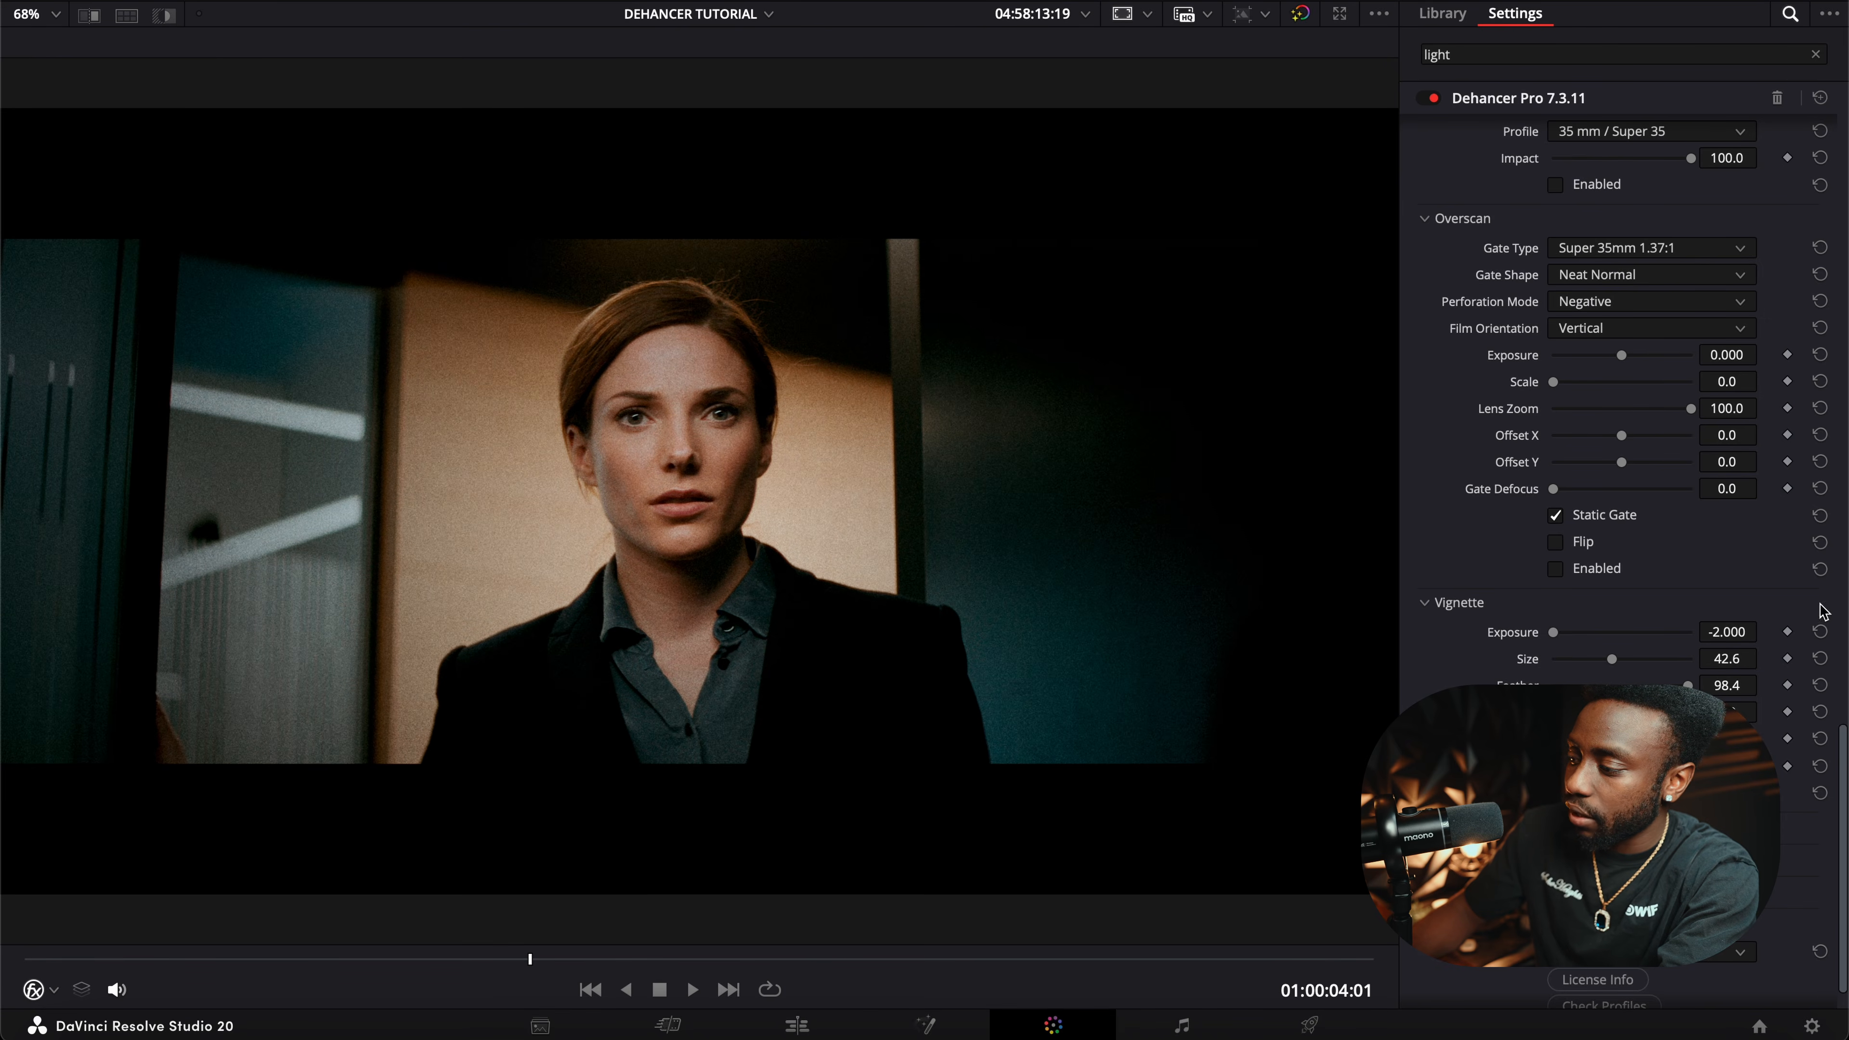
click(1821, 628)
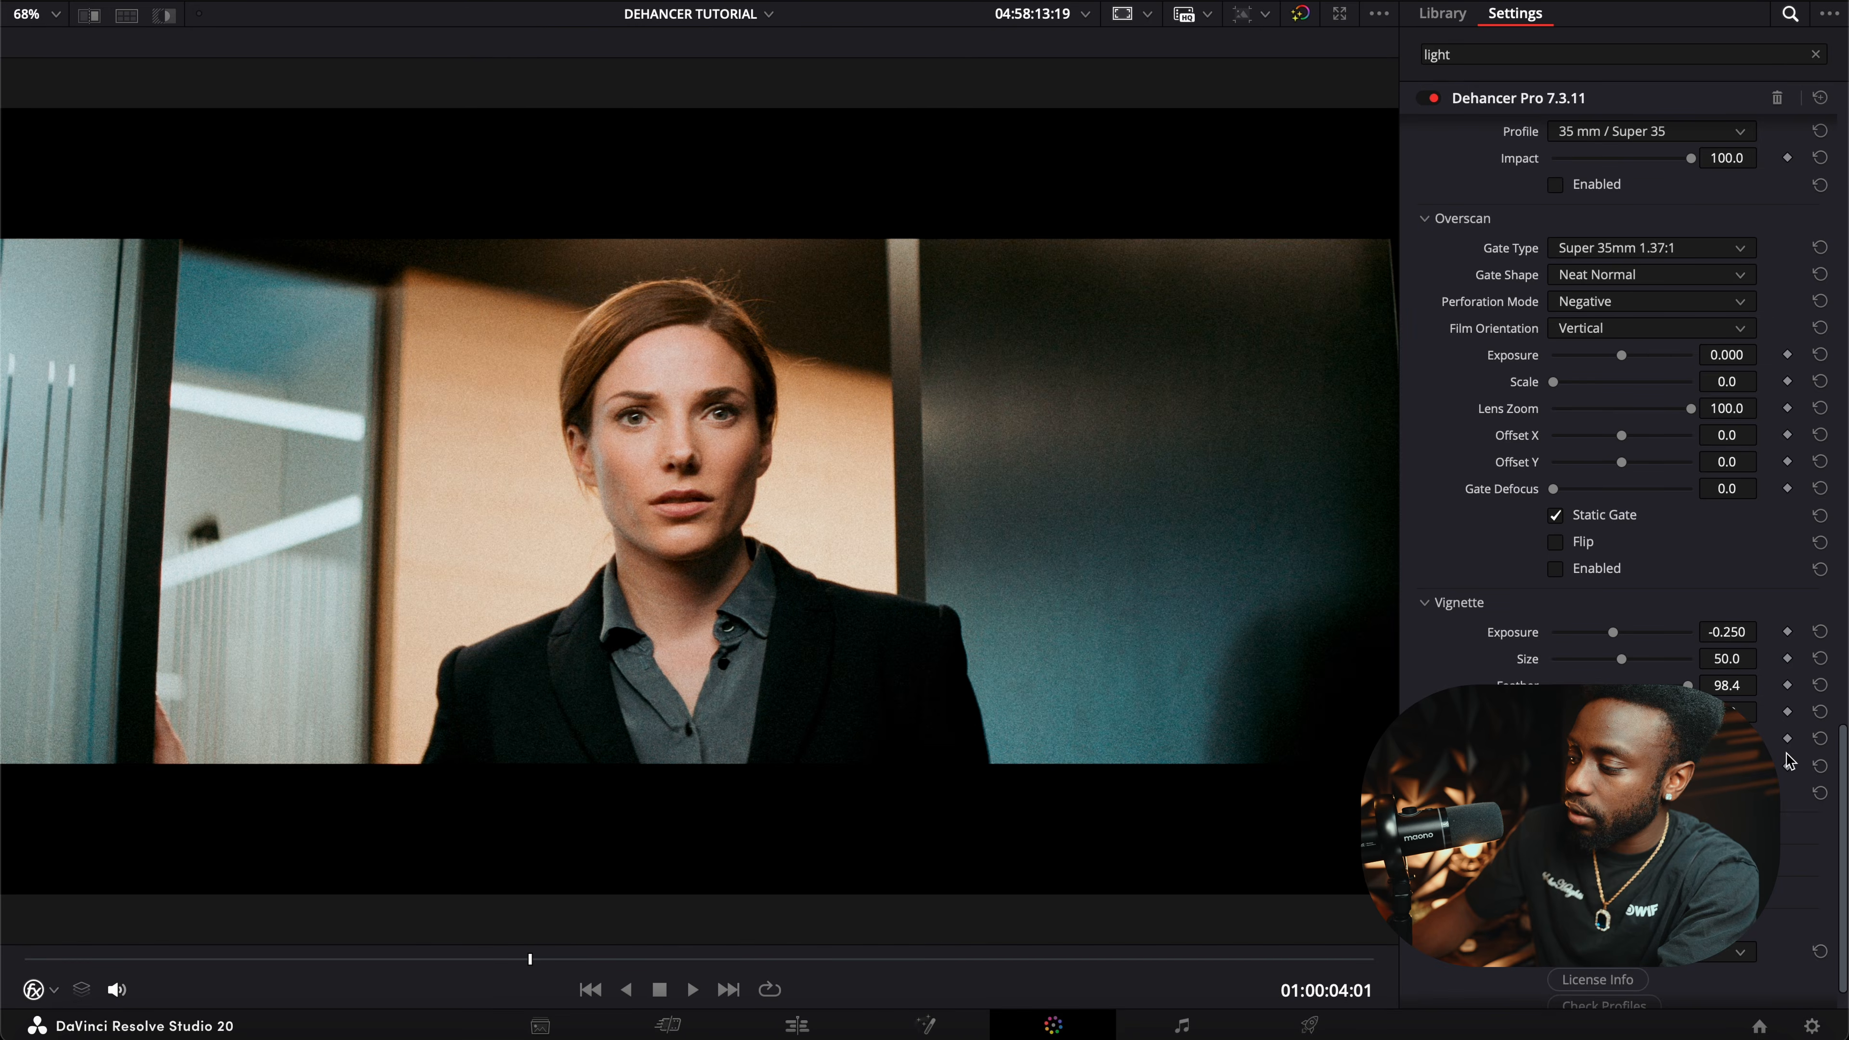
scroll(1558, 754, down, 2)
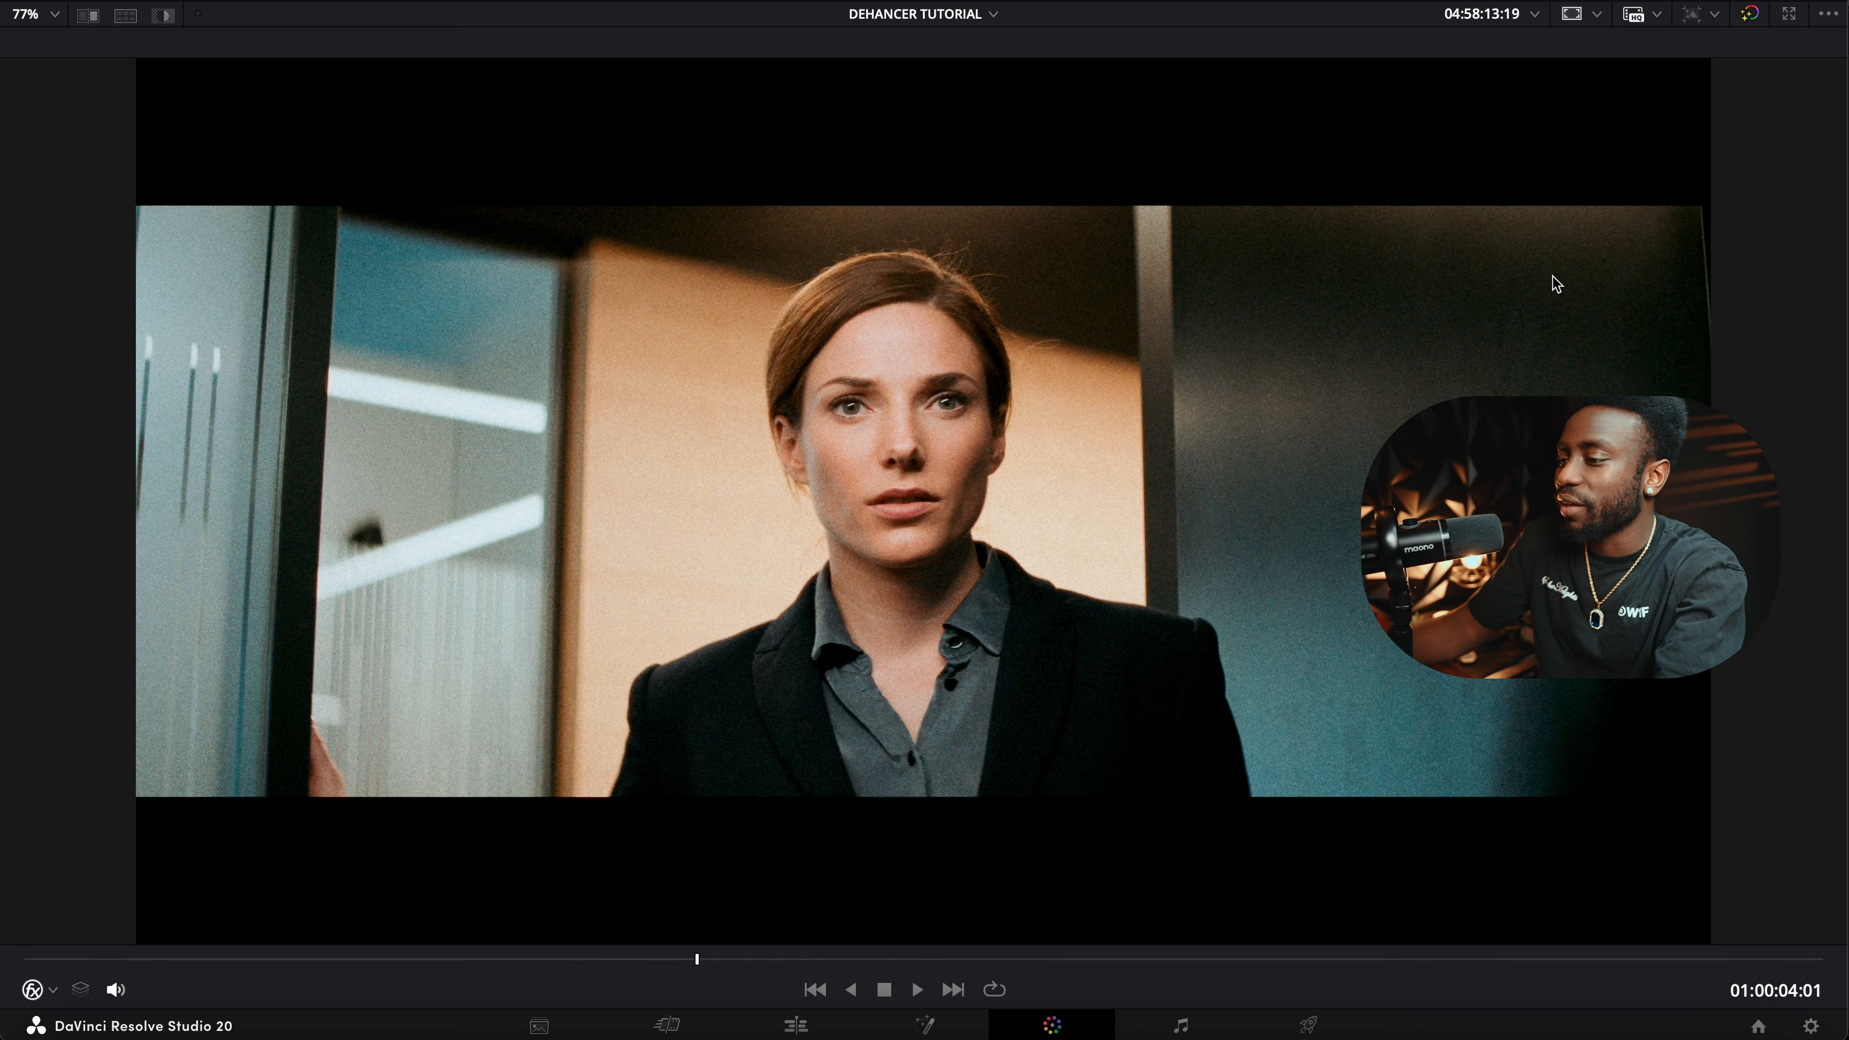
Leave the enlarged viewer for the full colour grading workspace and toggle the Dehancer node to compare the image.
click(795, 1024)
click(1052, 1025)
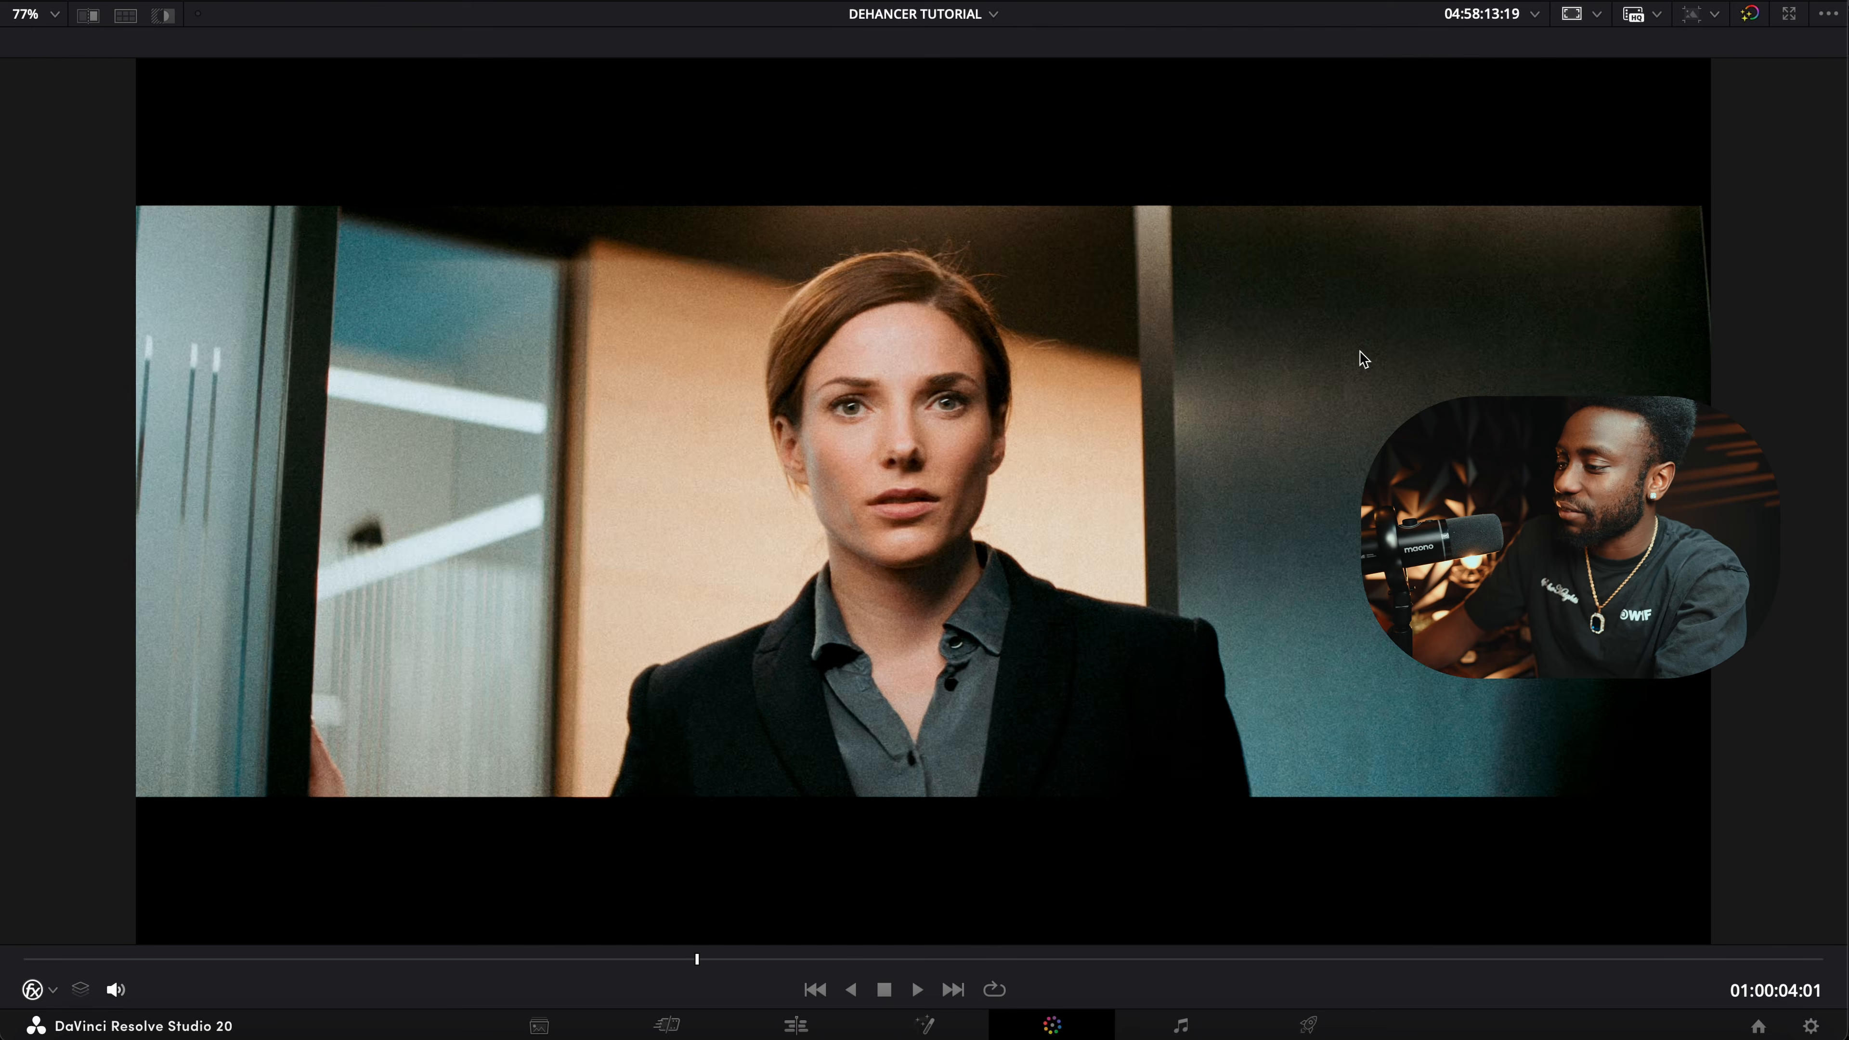
key(alt+f)
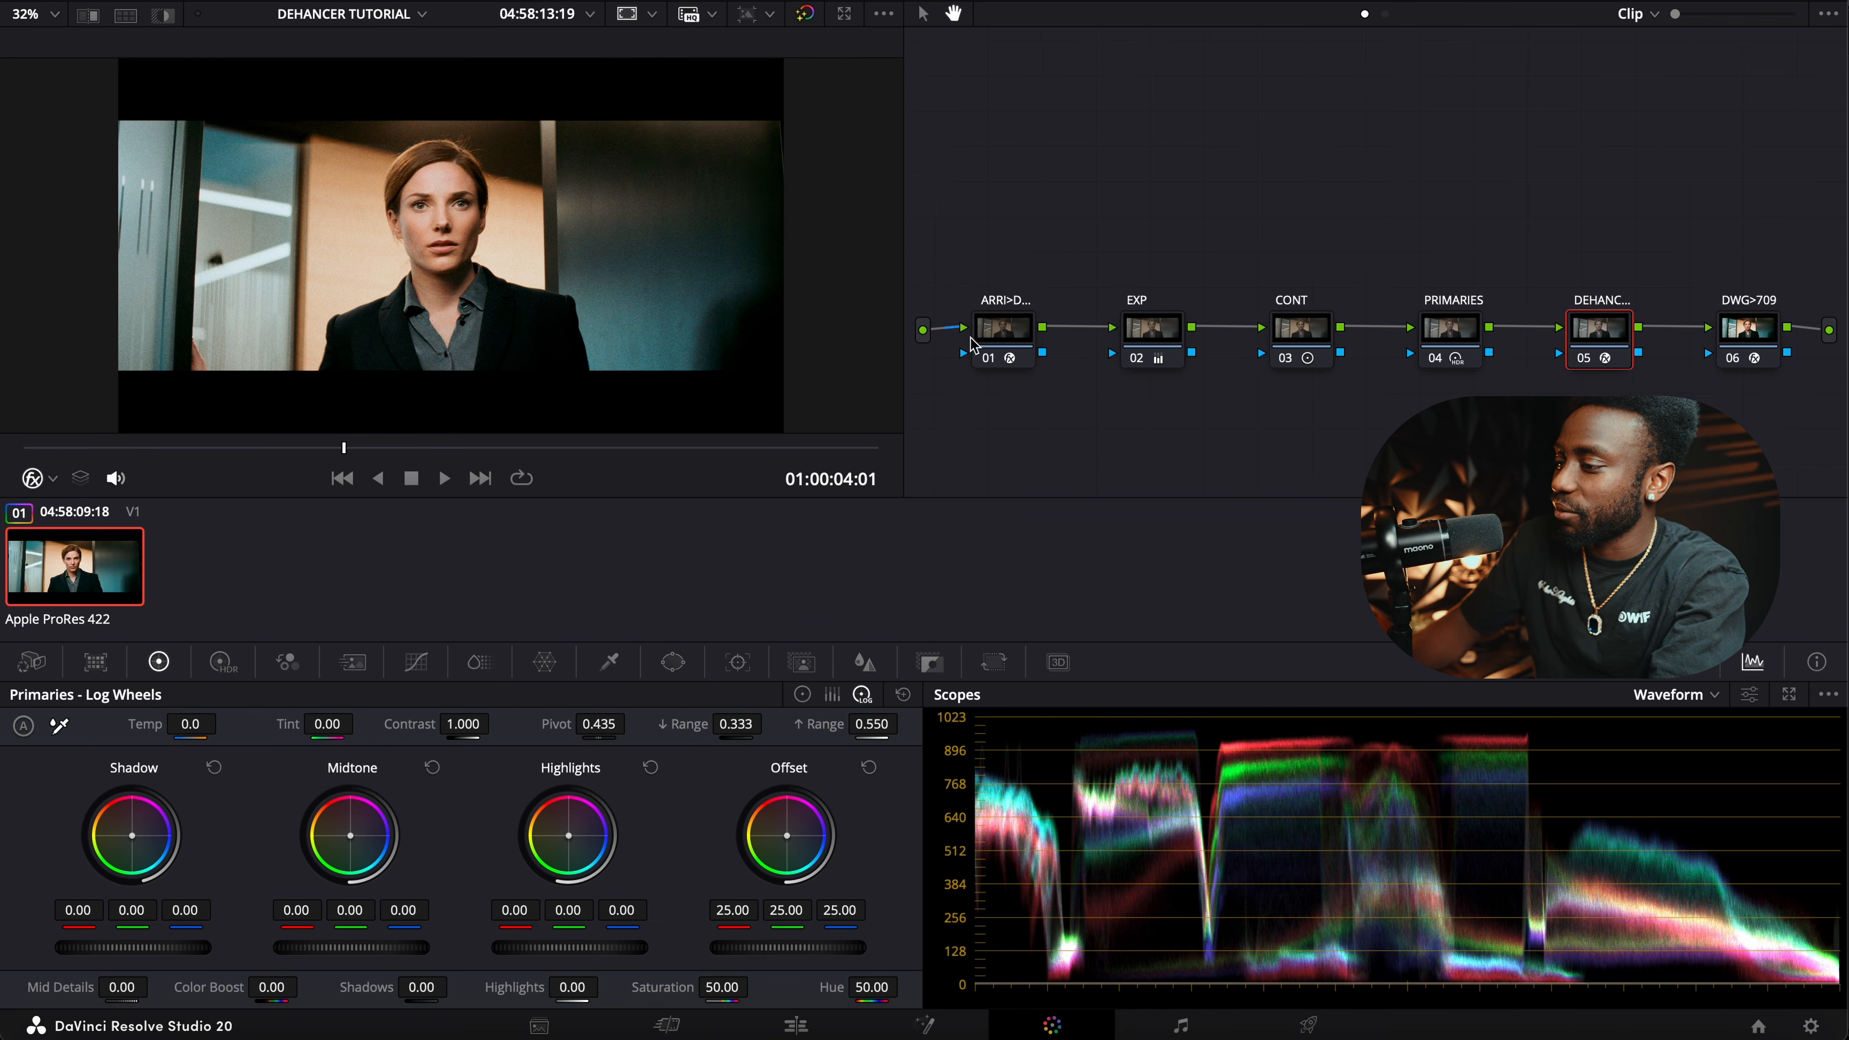
key(ctrl+d)
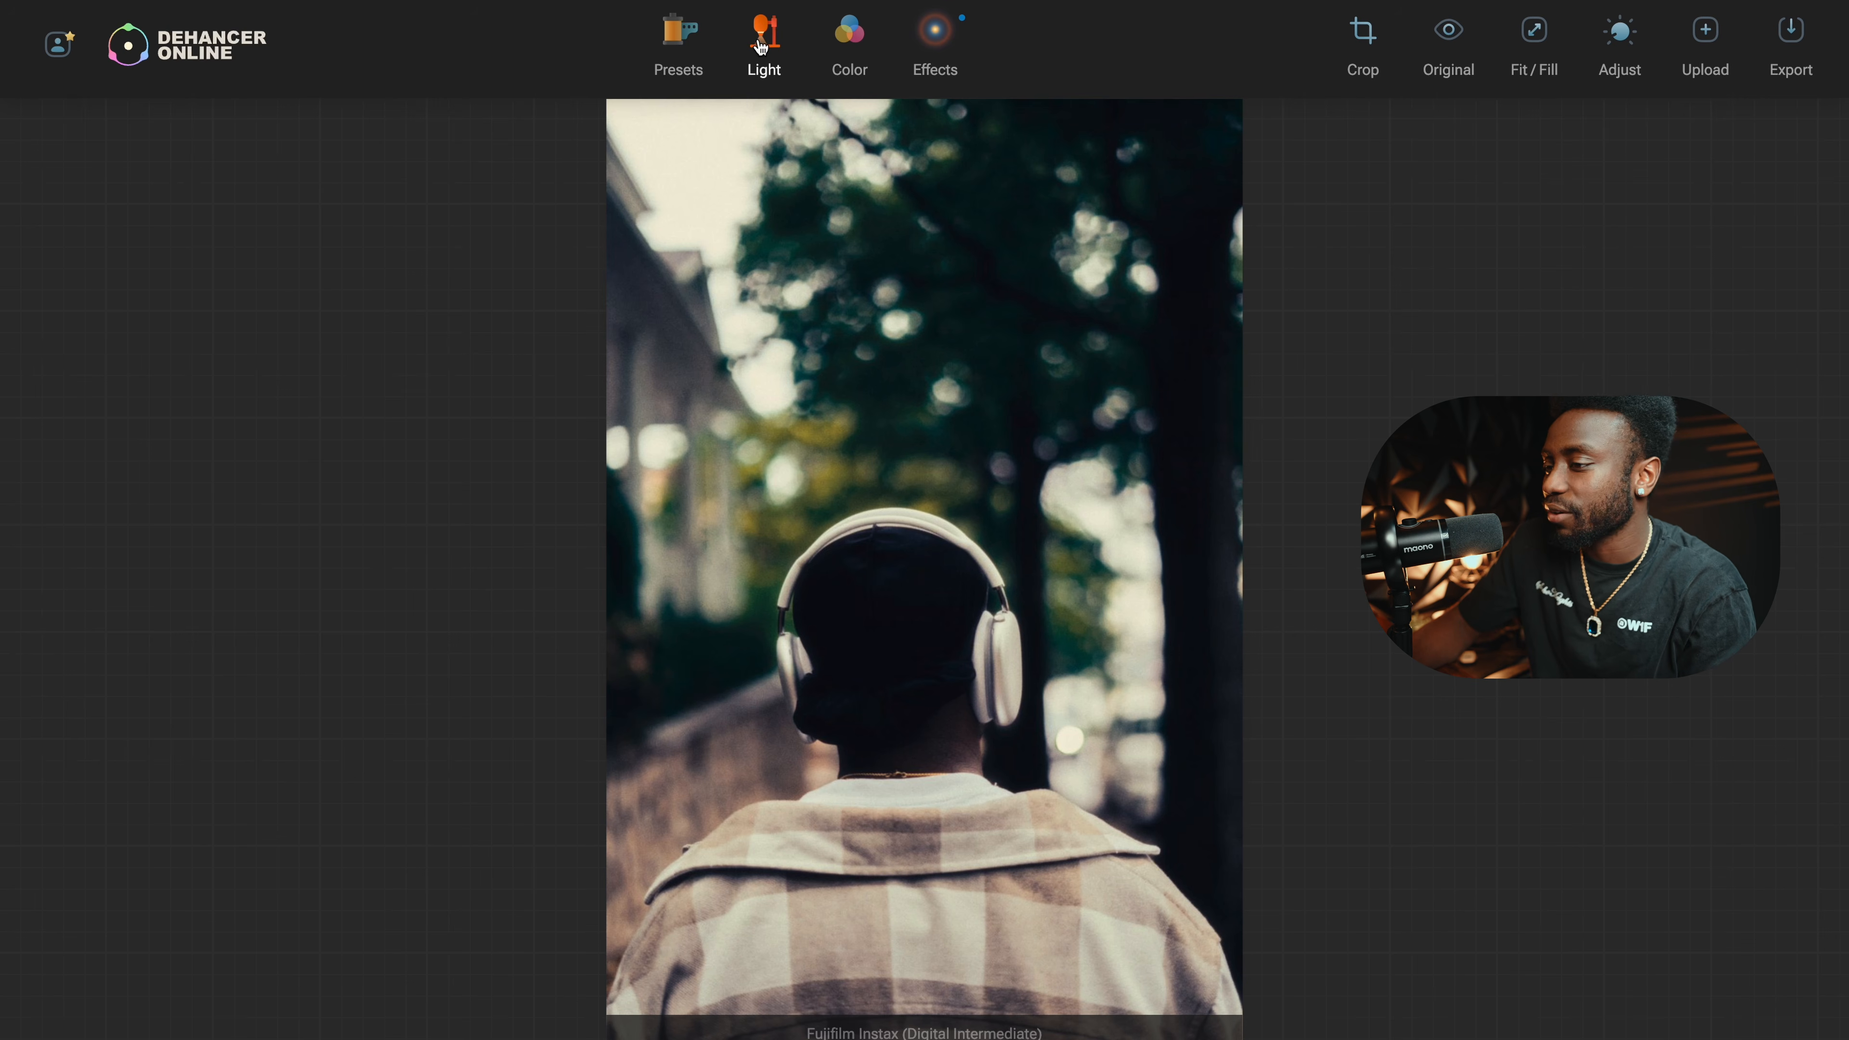
Switch to Dehancer Online and browse the color film presets for the headphones photo.
click(685, 40)
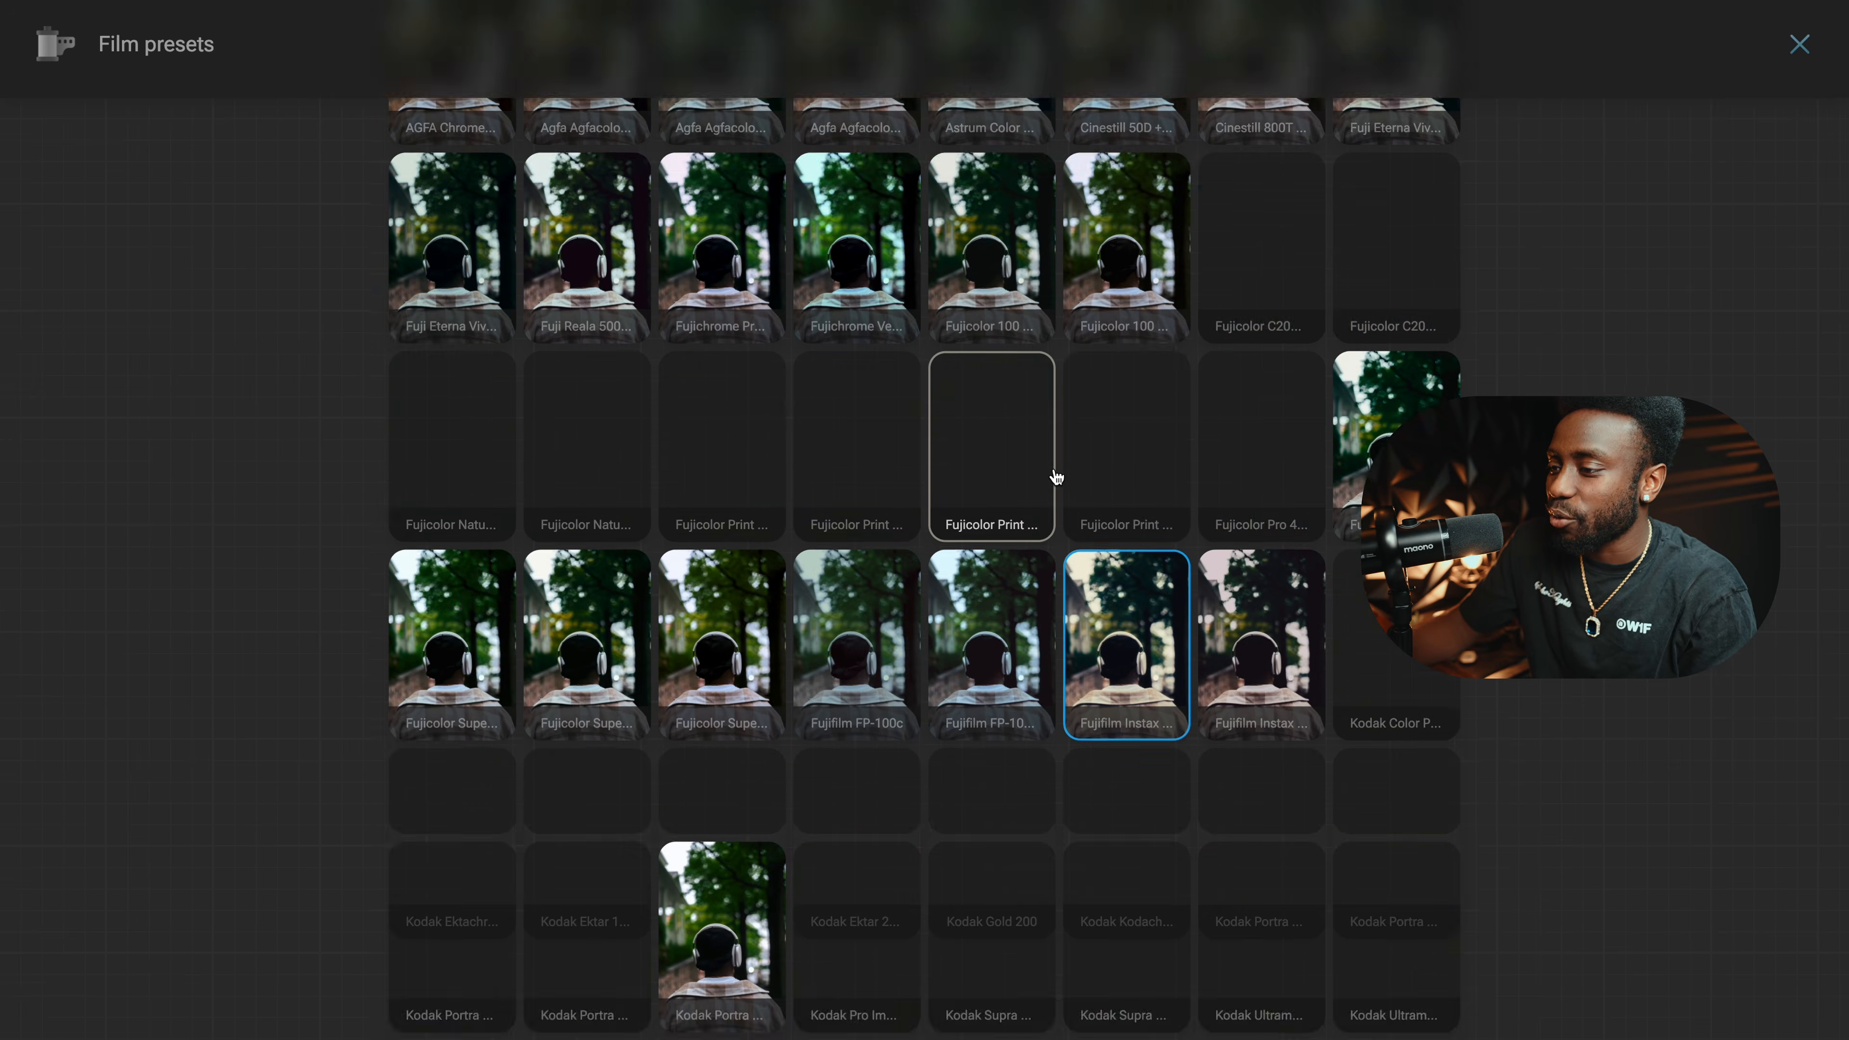
scroll(1056, 473, down, 2)
scroll(1054, 469, up, 5)
scroll(1054, 469, down, 5)
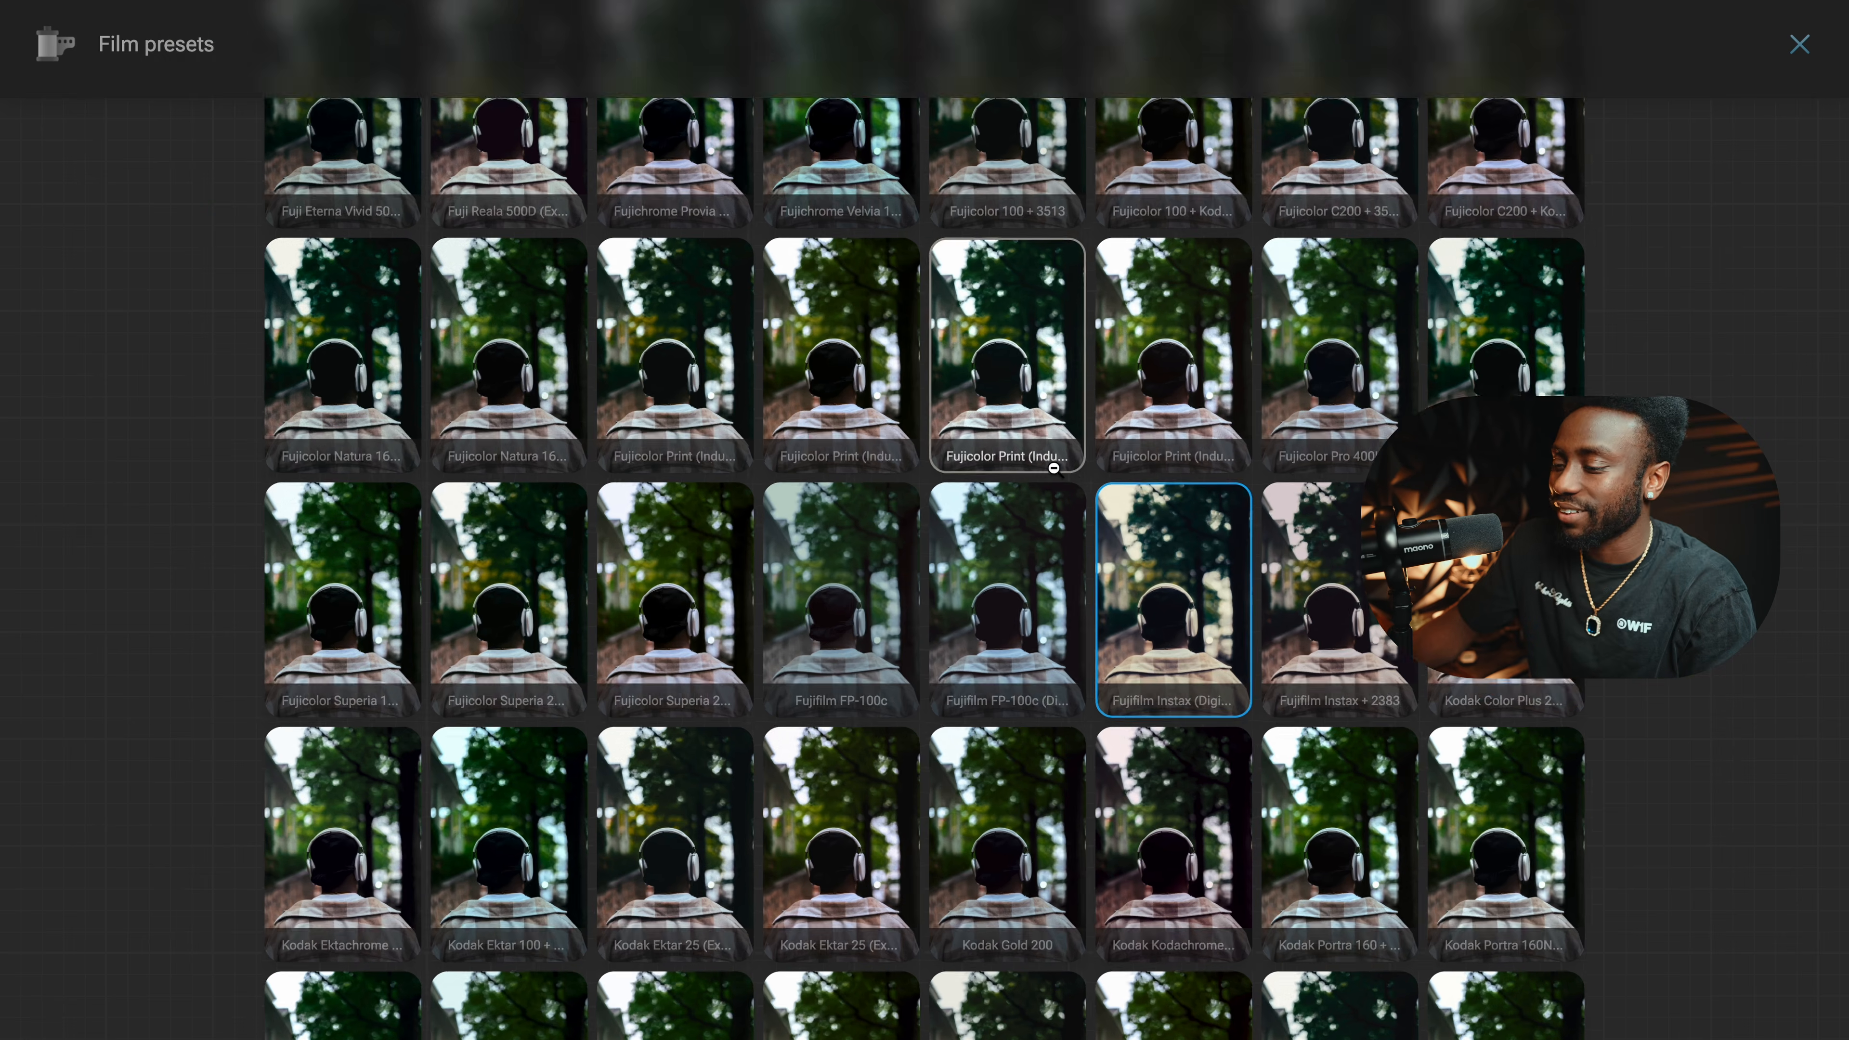
scroll(1594, 699, up, 5)
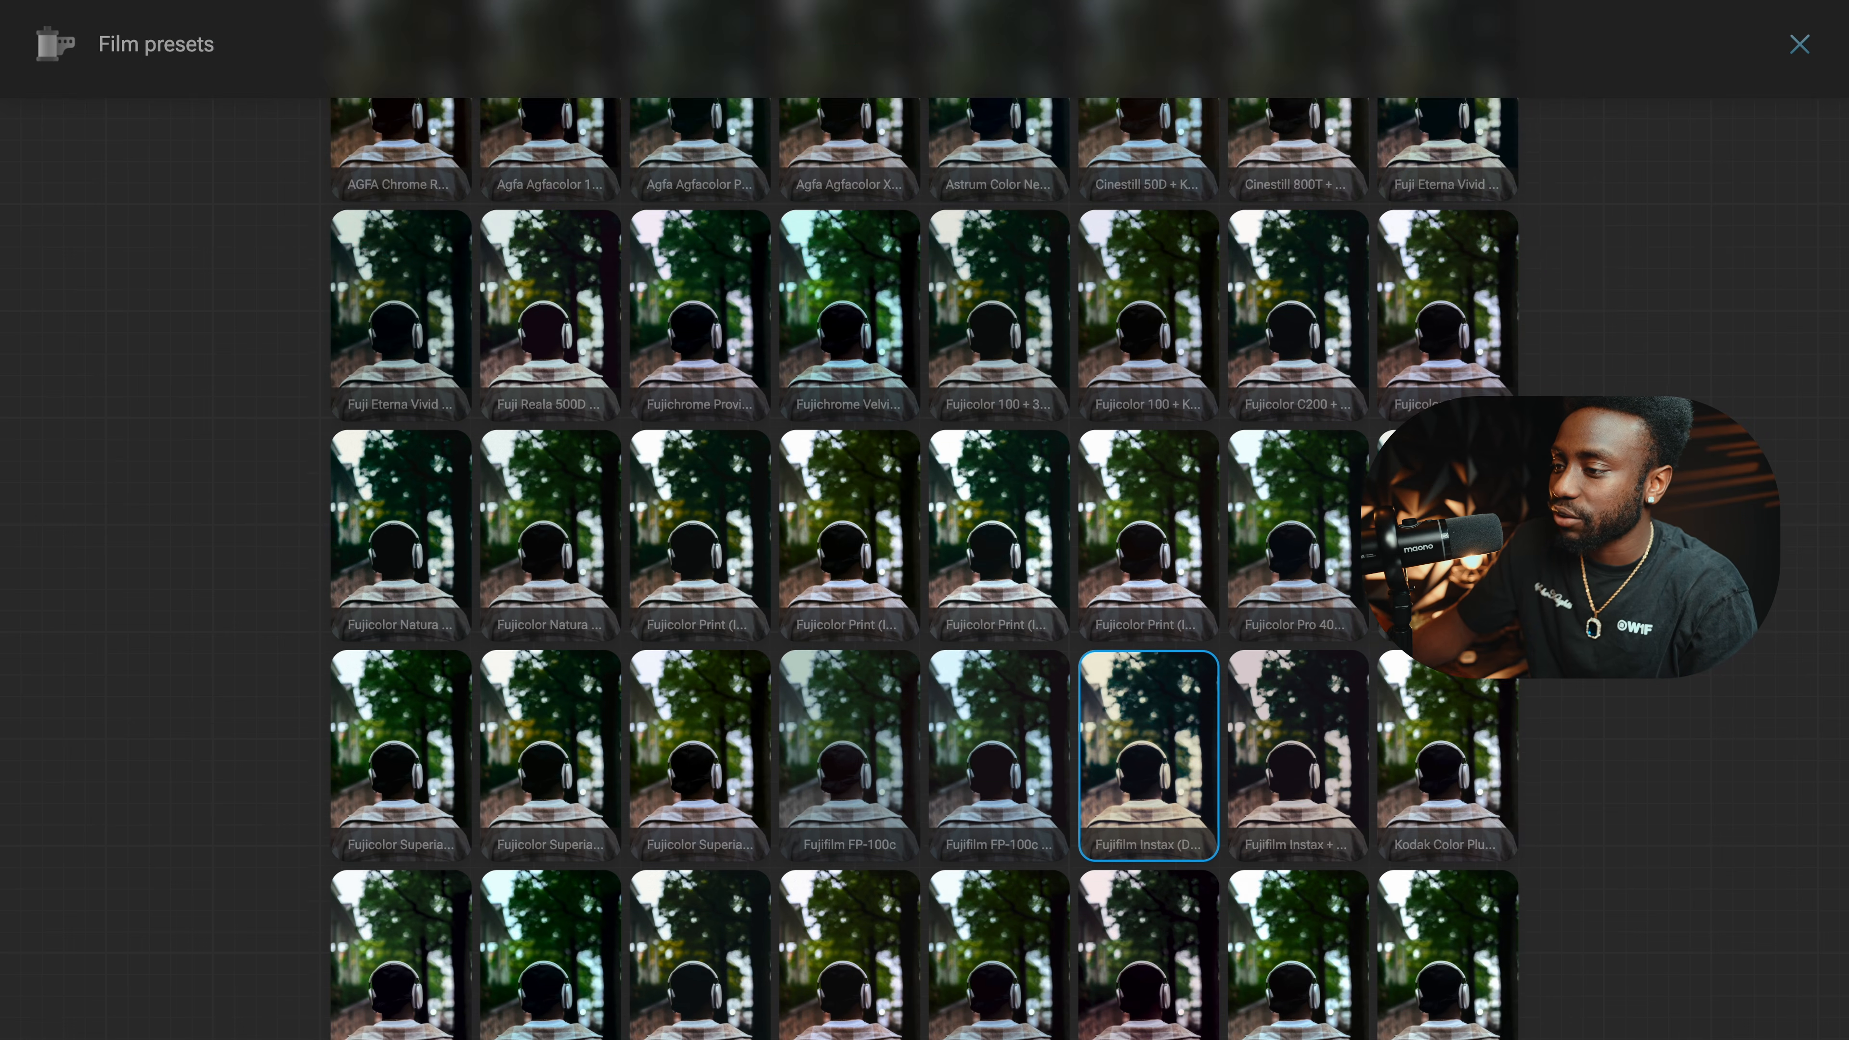
scroll(1601, 716, down, 4)
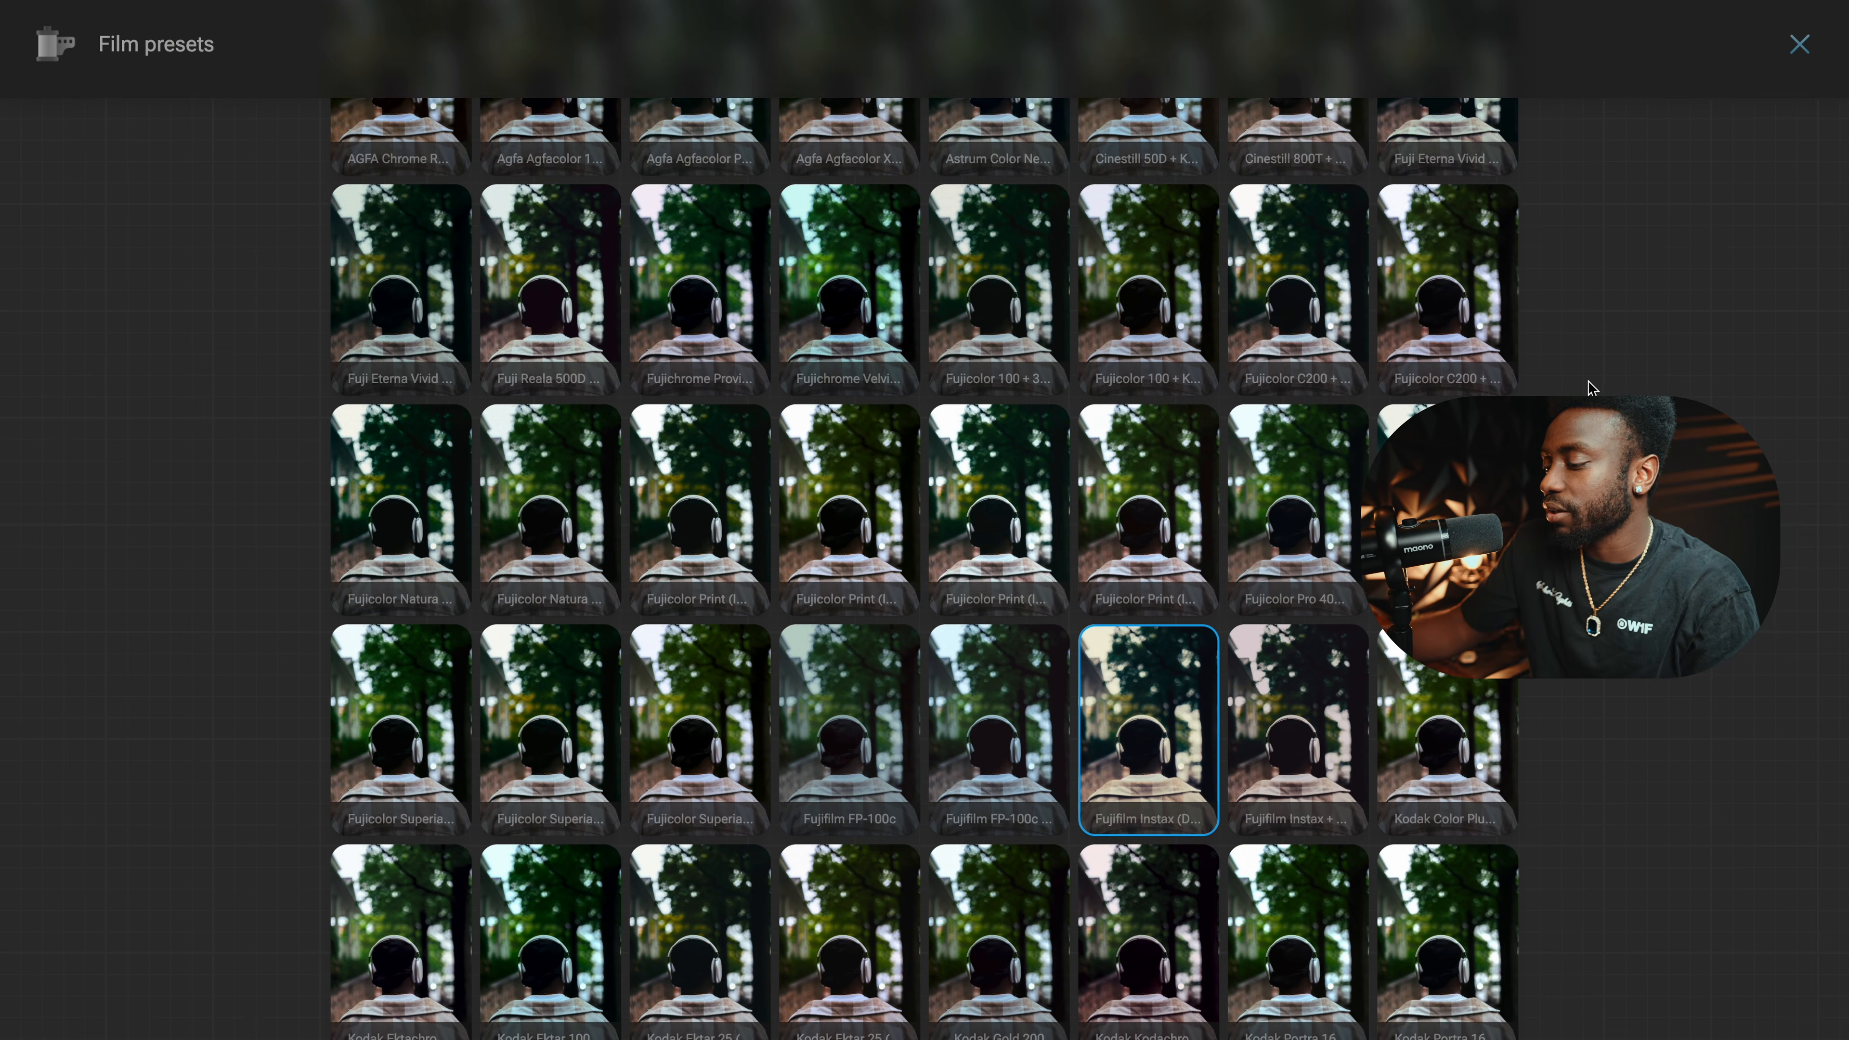
click(1589, 382)
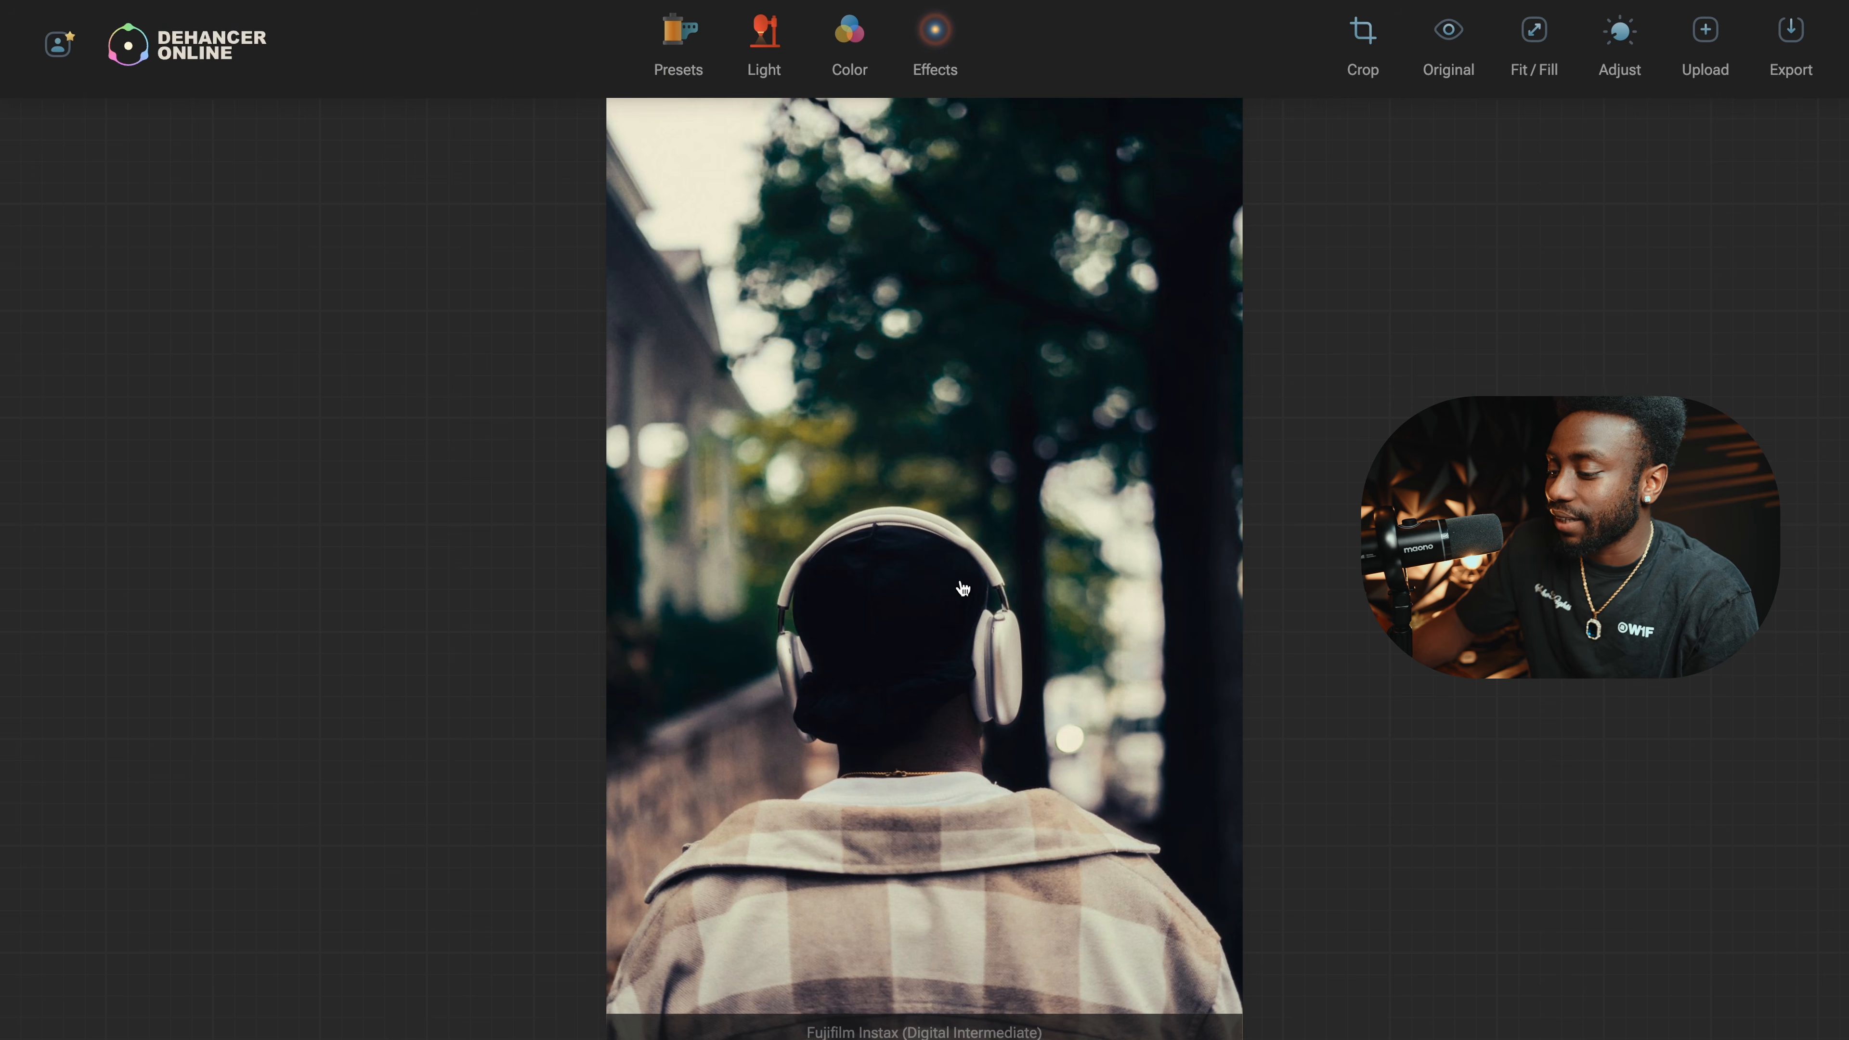
Compare the featured, color and black-and-white film presets at different thumbnail sizes, keeping Fujifilm Instax (Digital Intermediate) on the photo.
click(689, 44)
scroll(1180, 480, up, 3)
drag(1244, 508, 1245, 339)
scroll(1245, 336, down, 3)
scroll(1244, 336, up, 2)
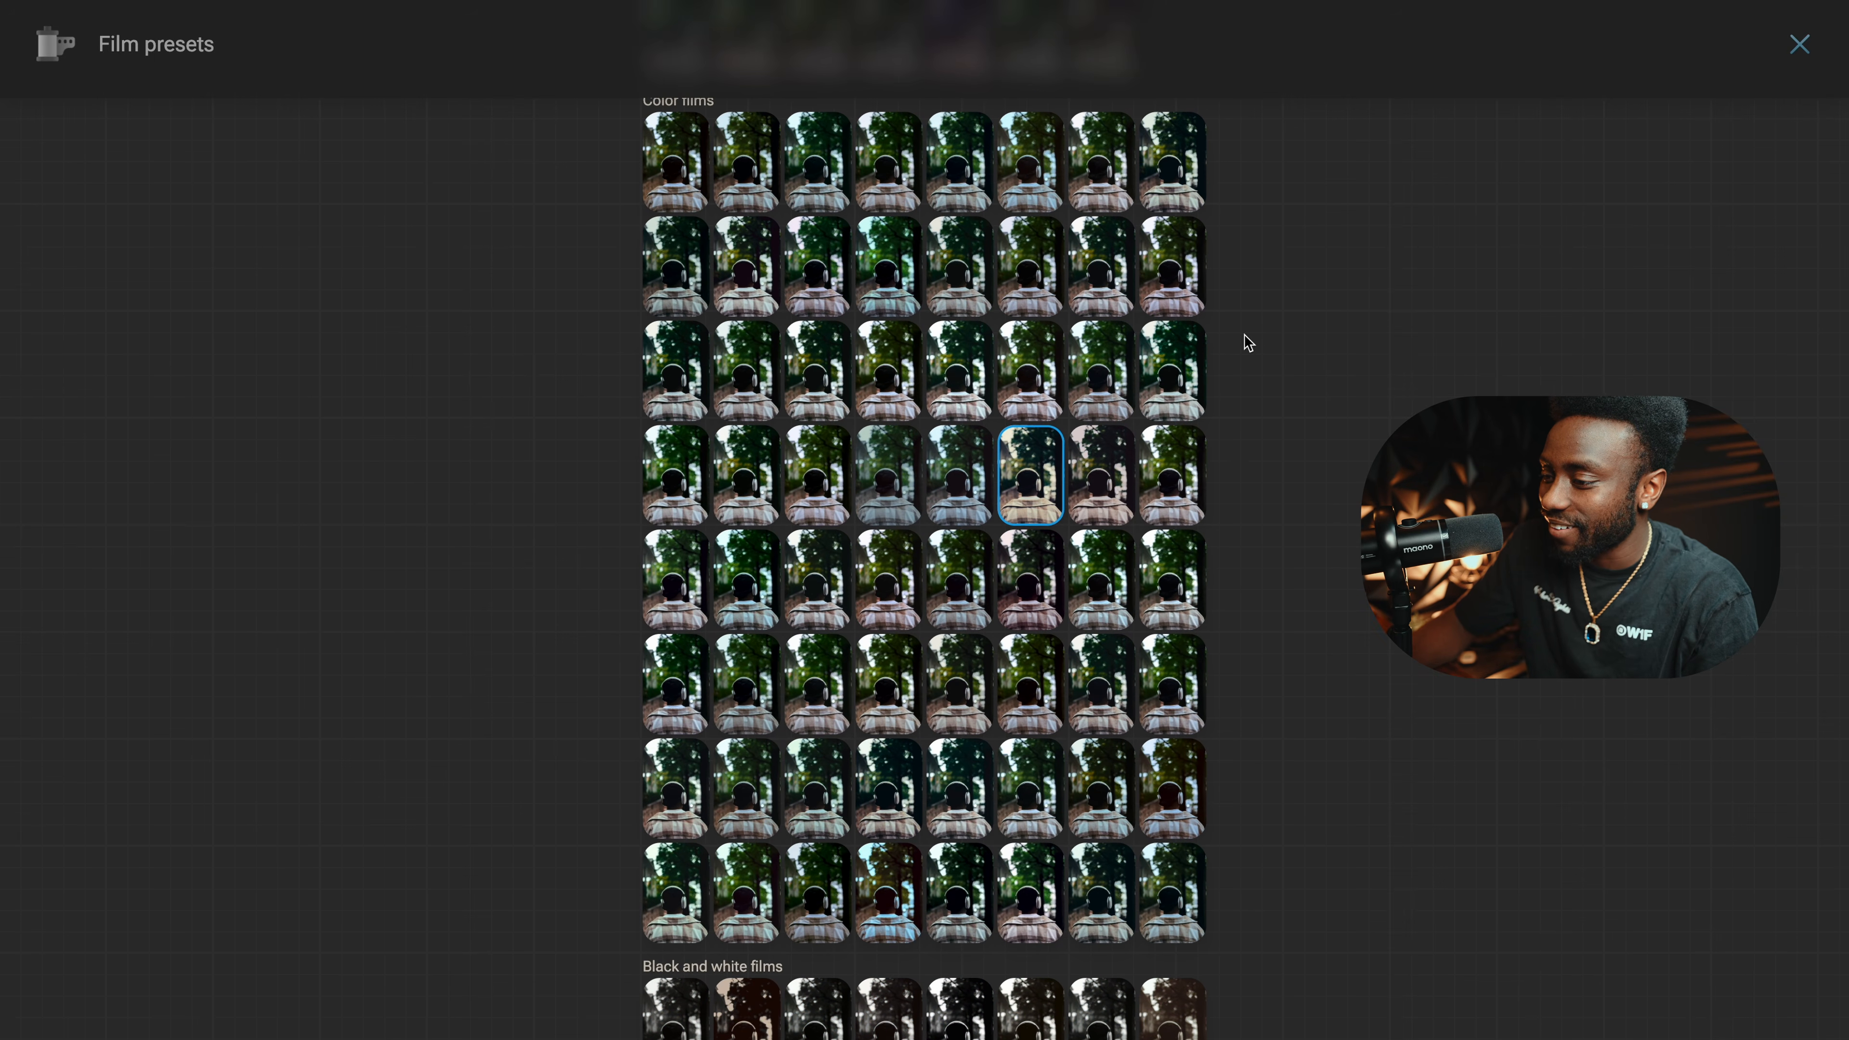
scroll(1256, 436, down, 2)
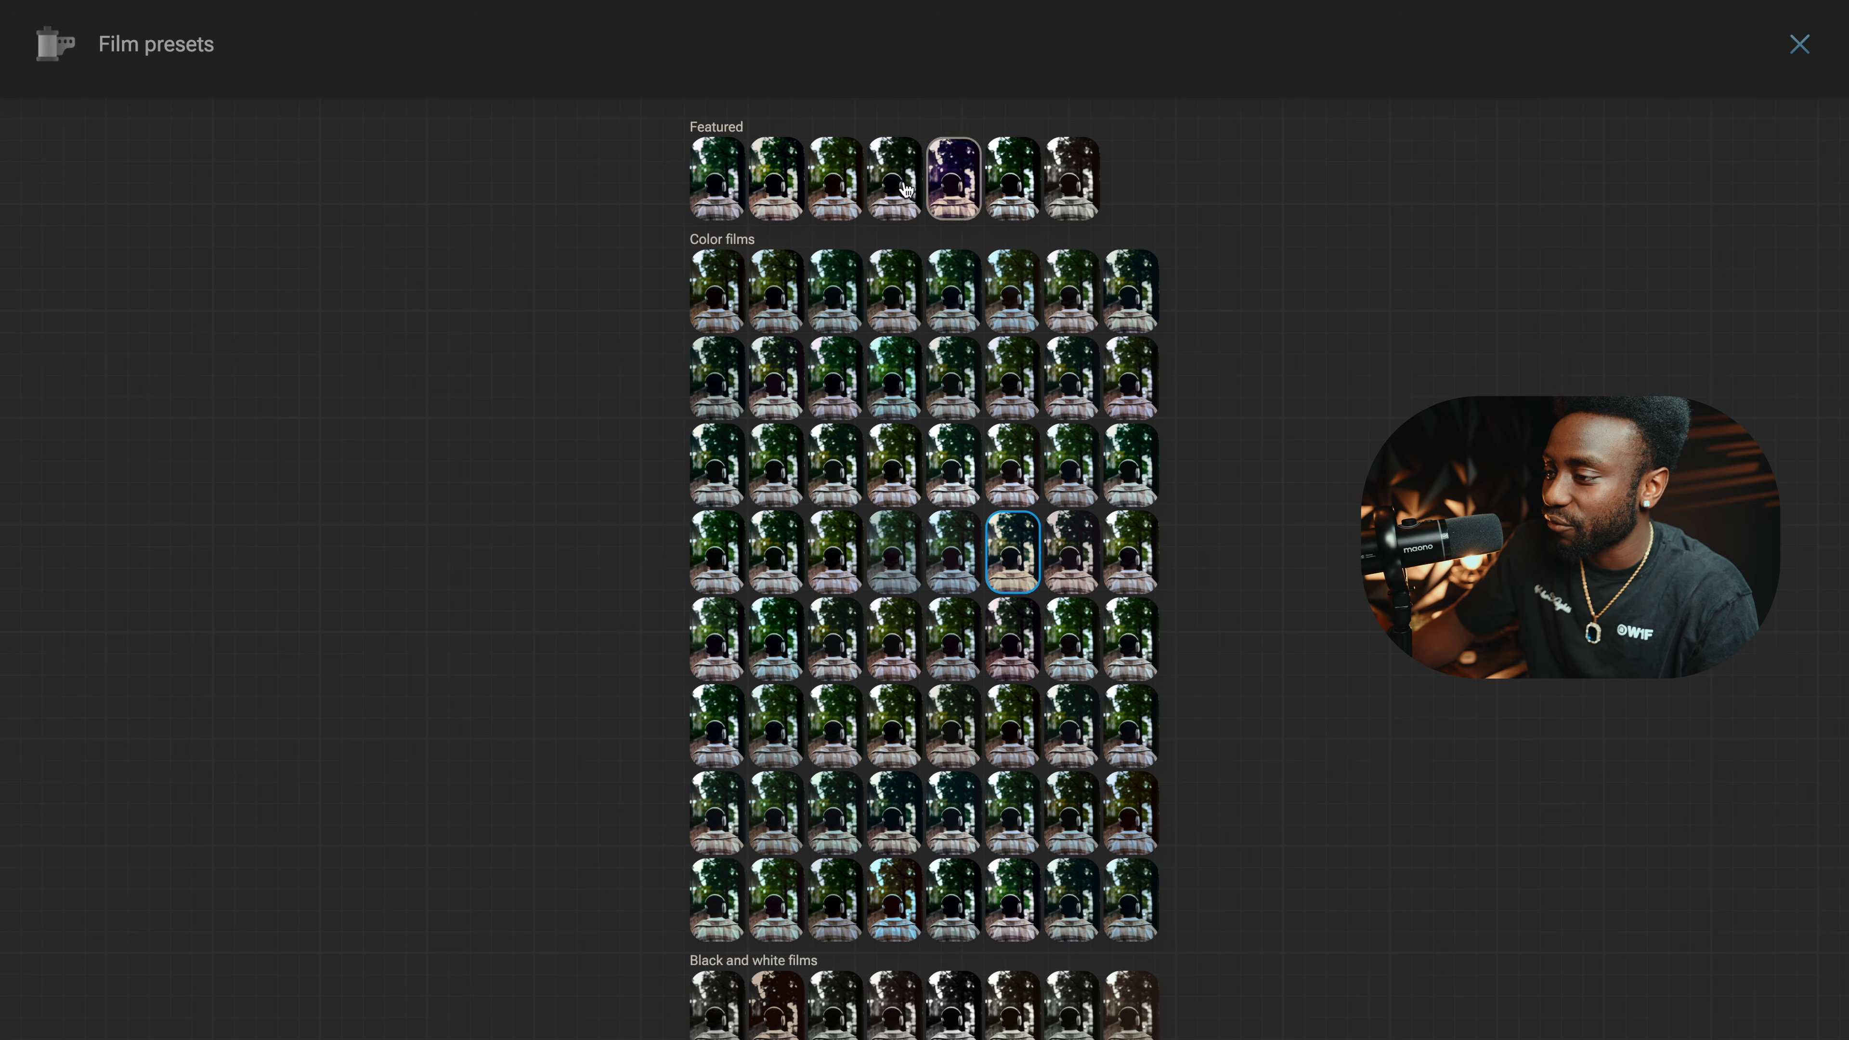
scroll(1066, 485, up, 2)
scroll(1067, 485, up, 3)
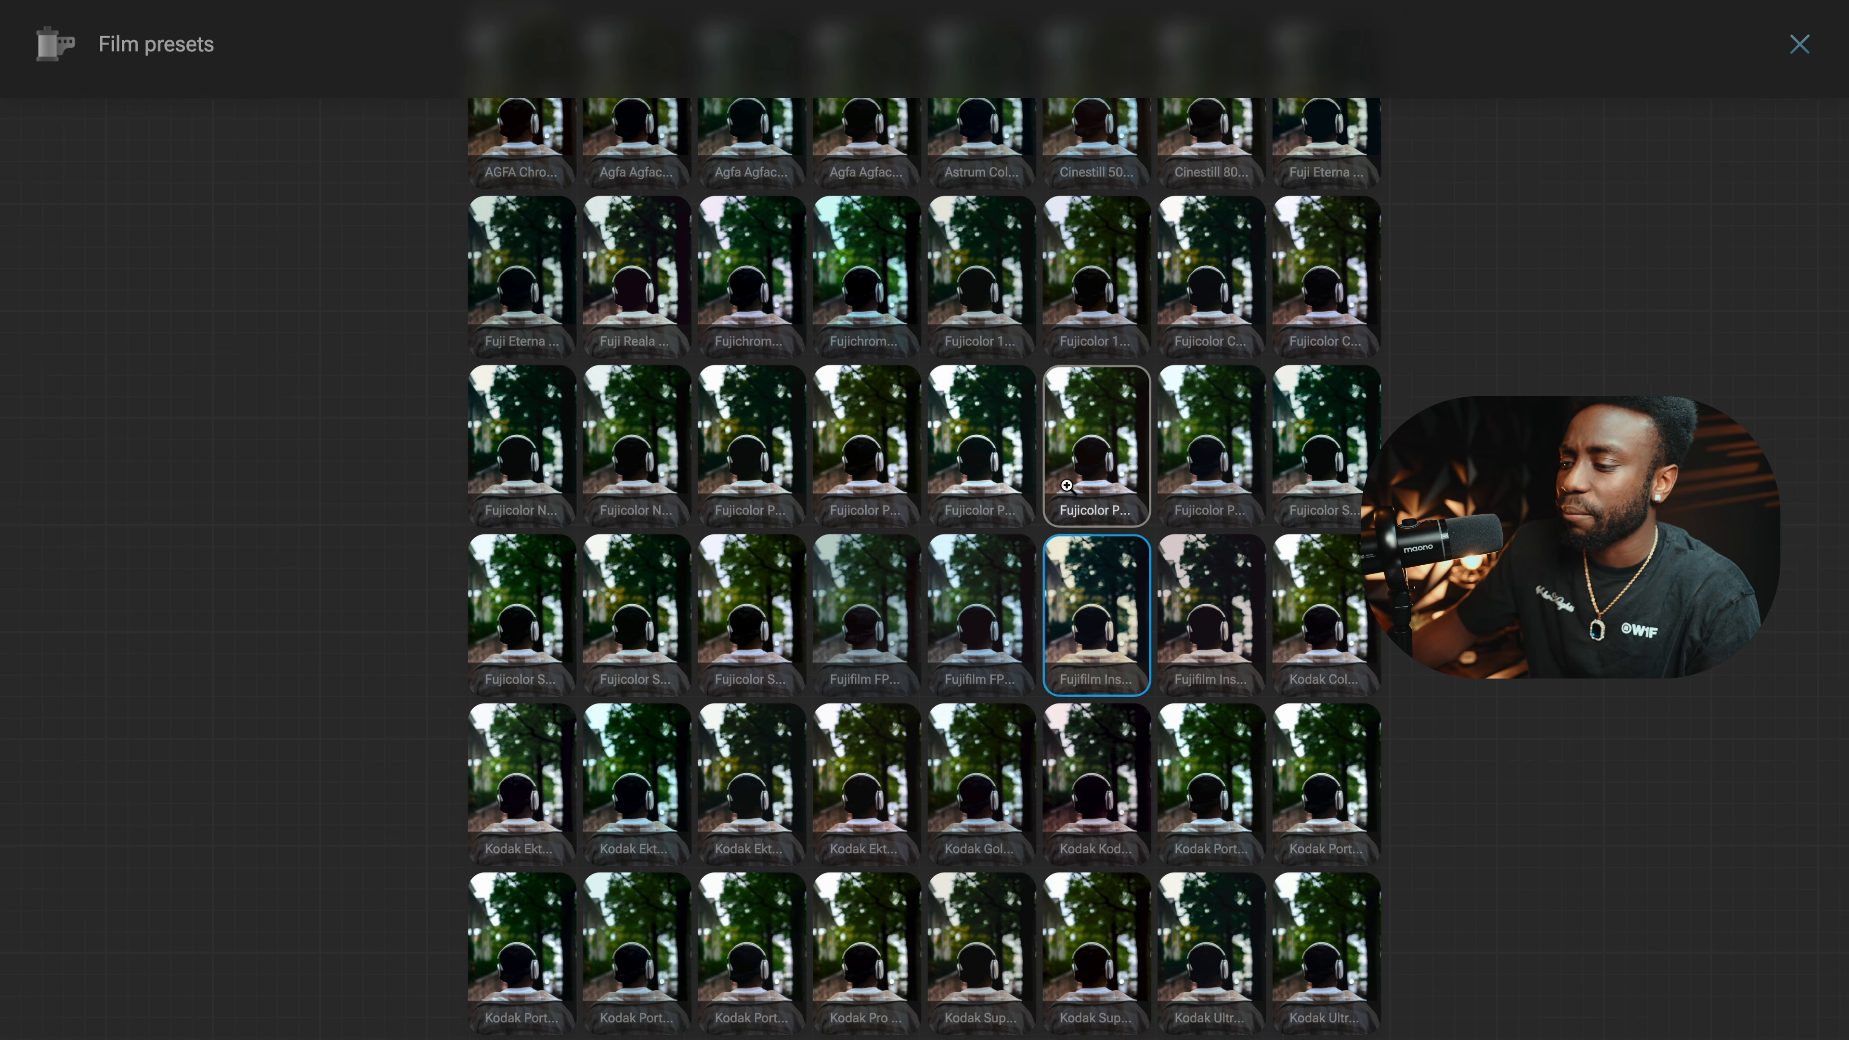
scroll(1067, 486, up, 2)
scroll(1227, 787, down, 4)
scroll(1226, 787, up, 3)
scroll(1480, 357, down, 5)
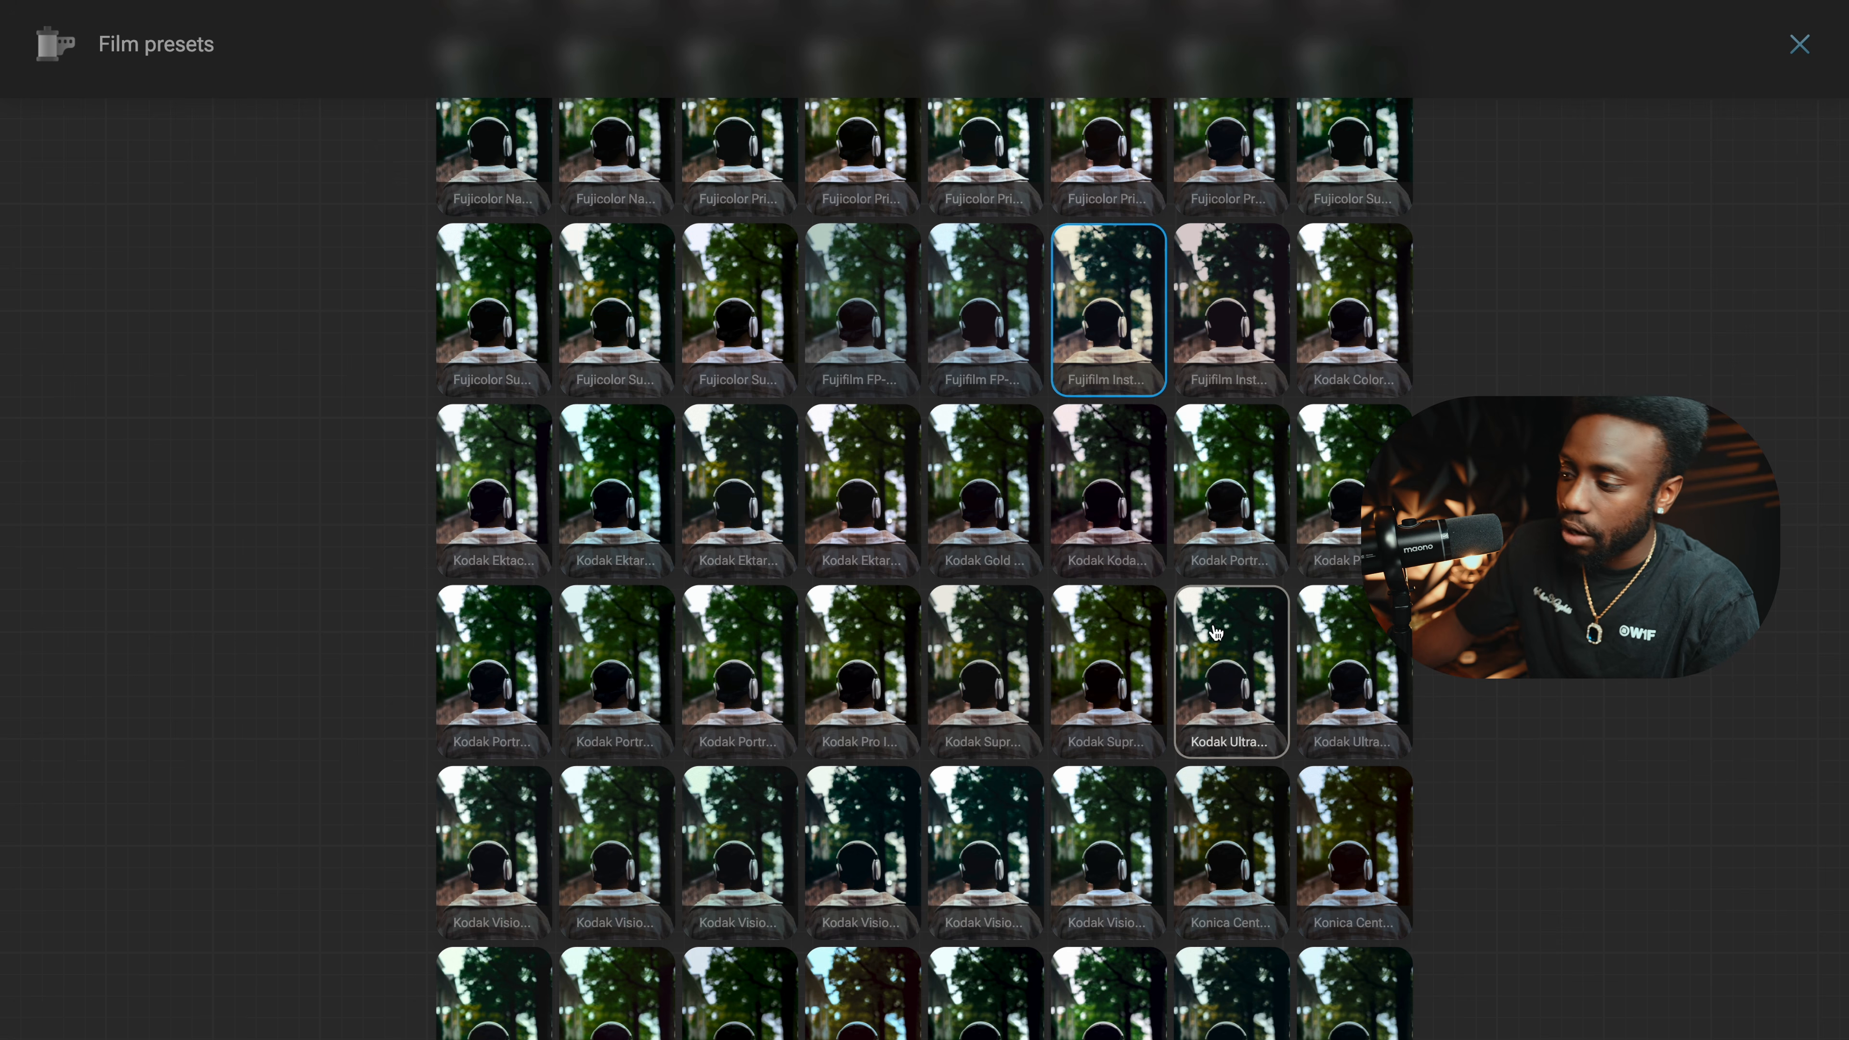
click(996, 347)
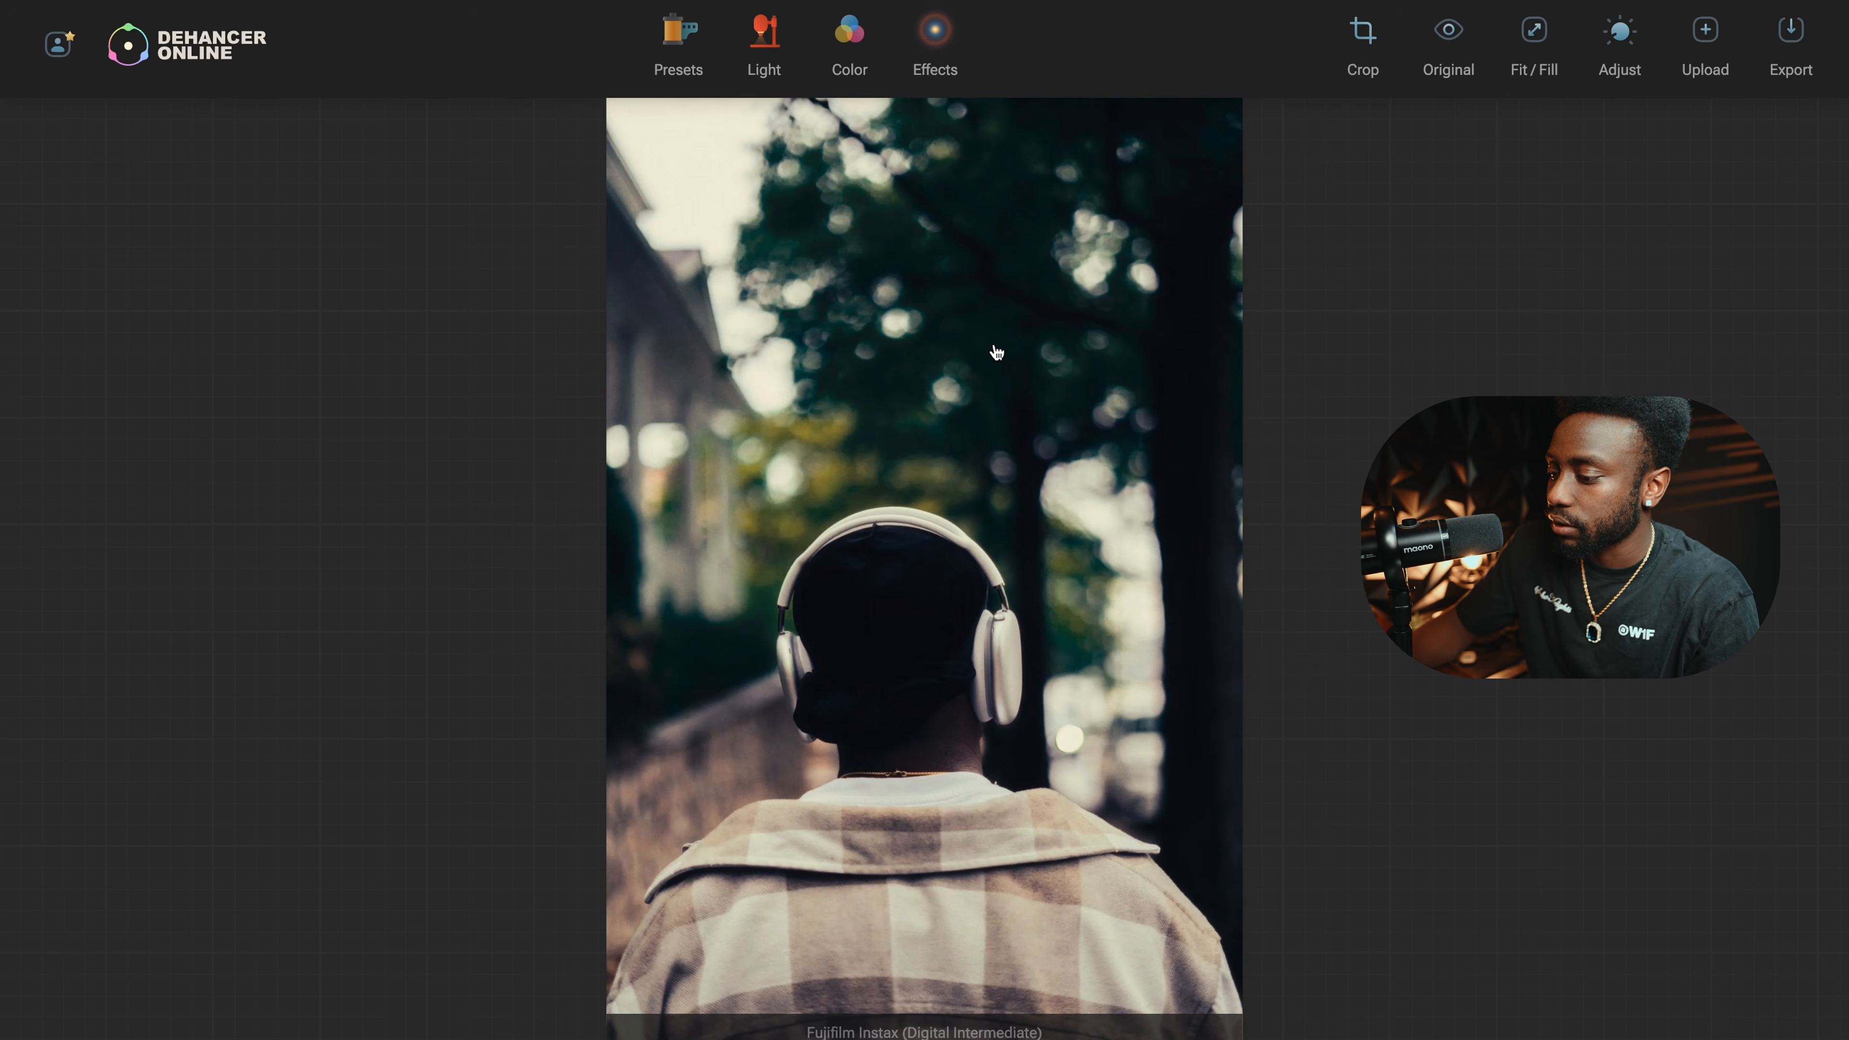
Examine the Brightness / Contrast and Temperature / Tint variations of the photo without applying any.
click(761, 37)
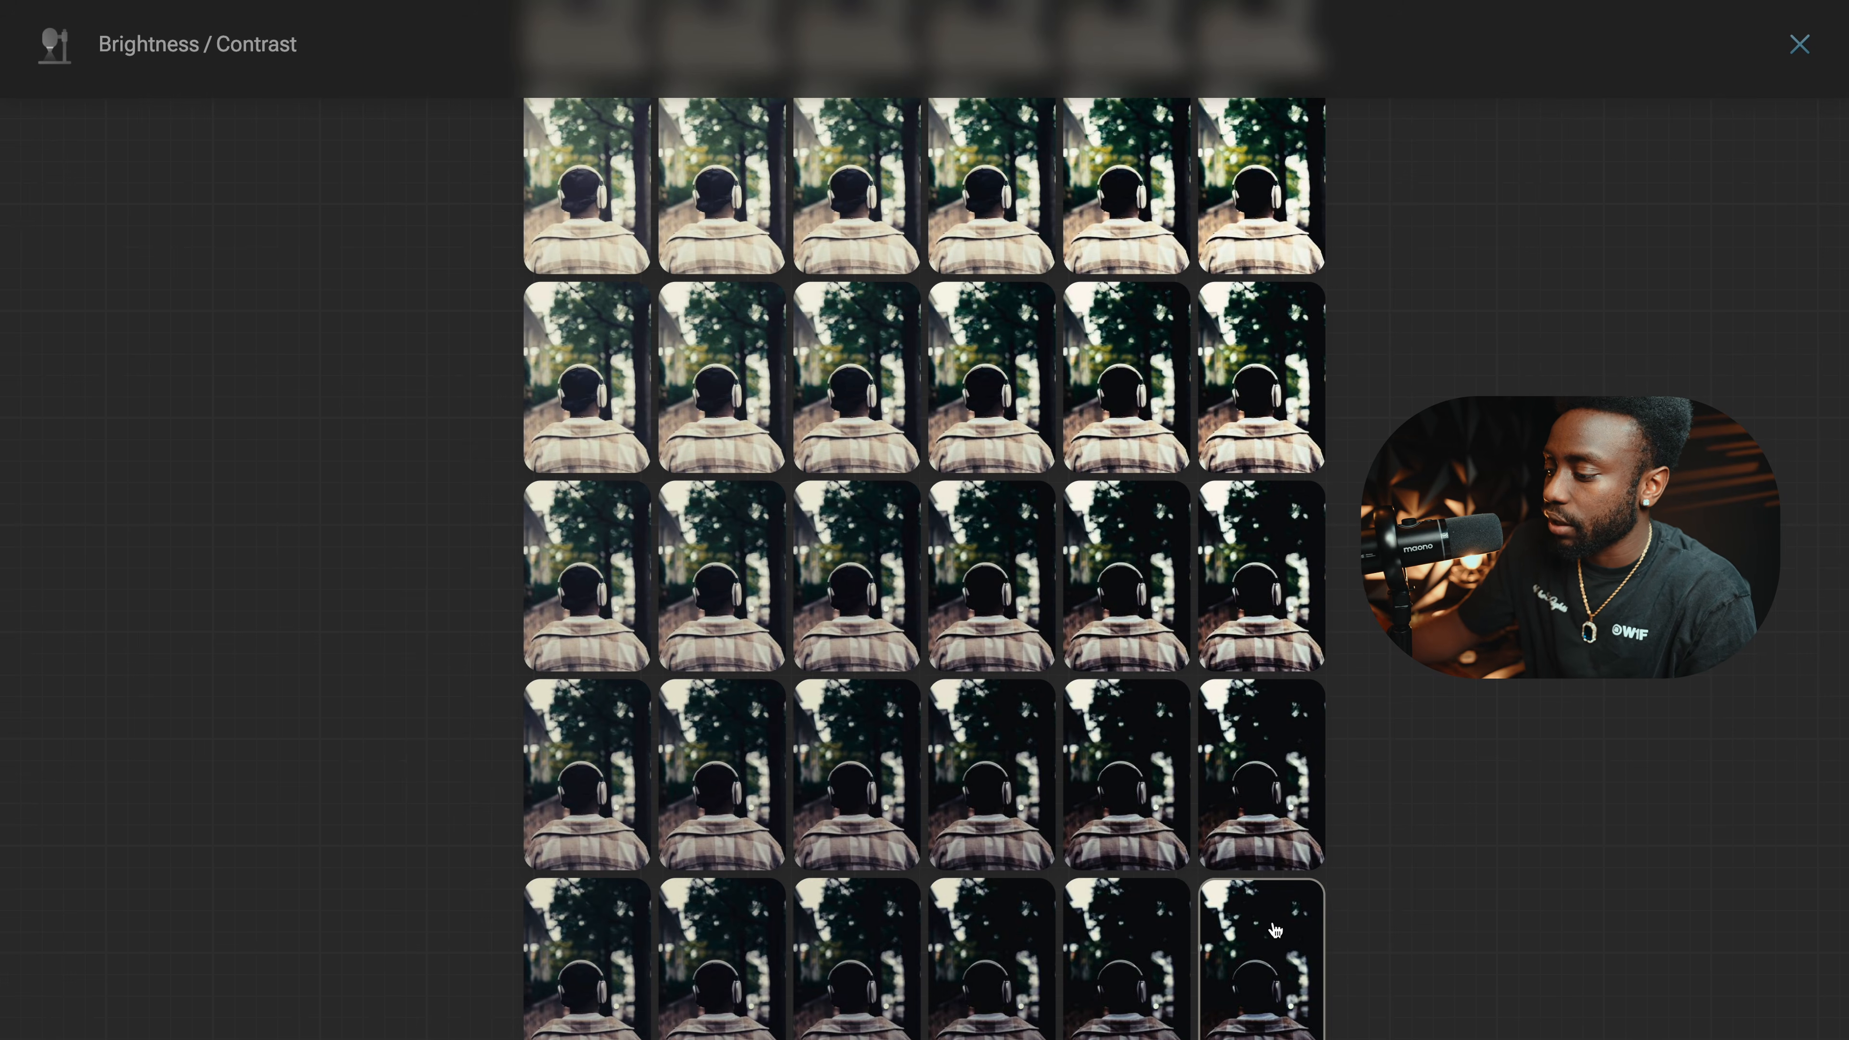
click(1798, 45)
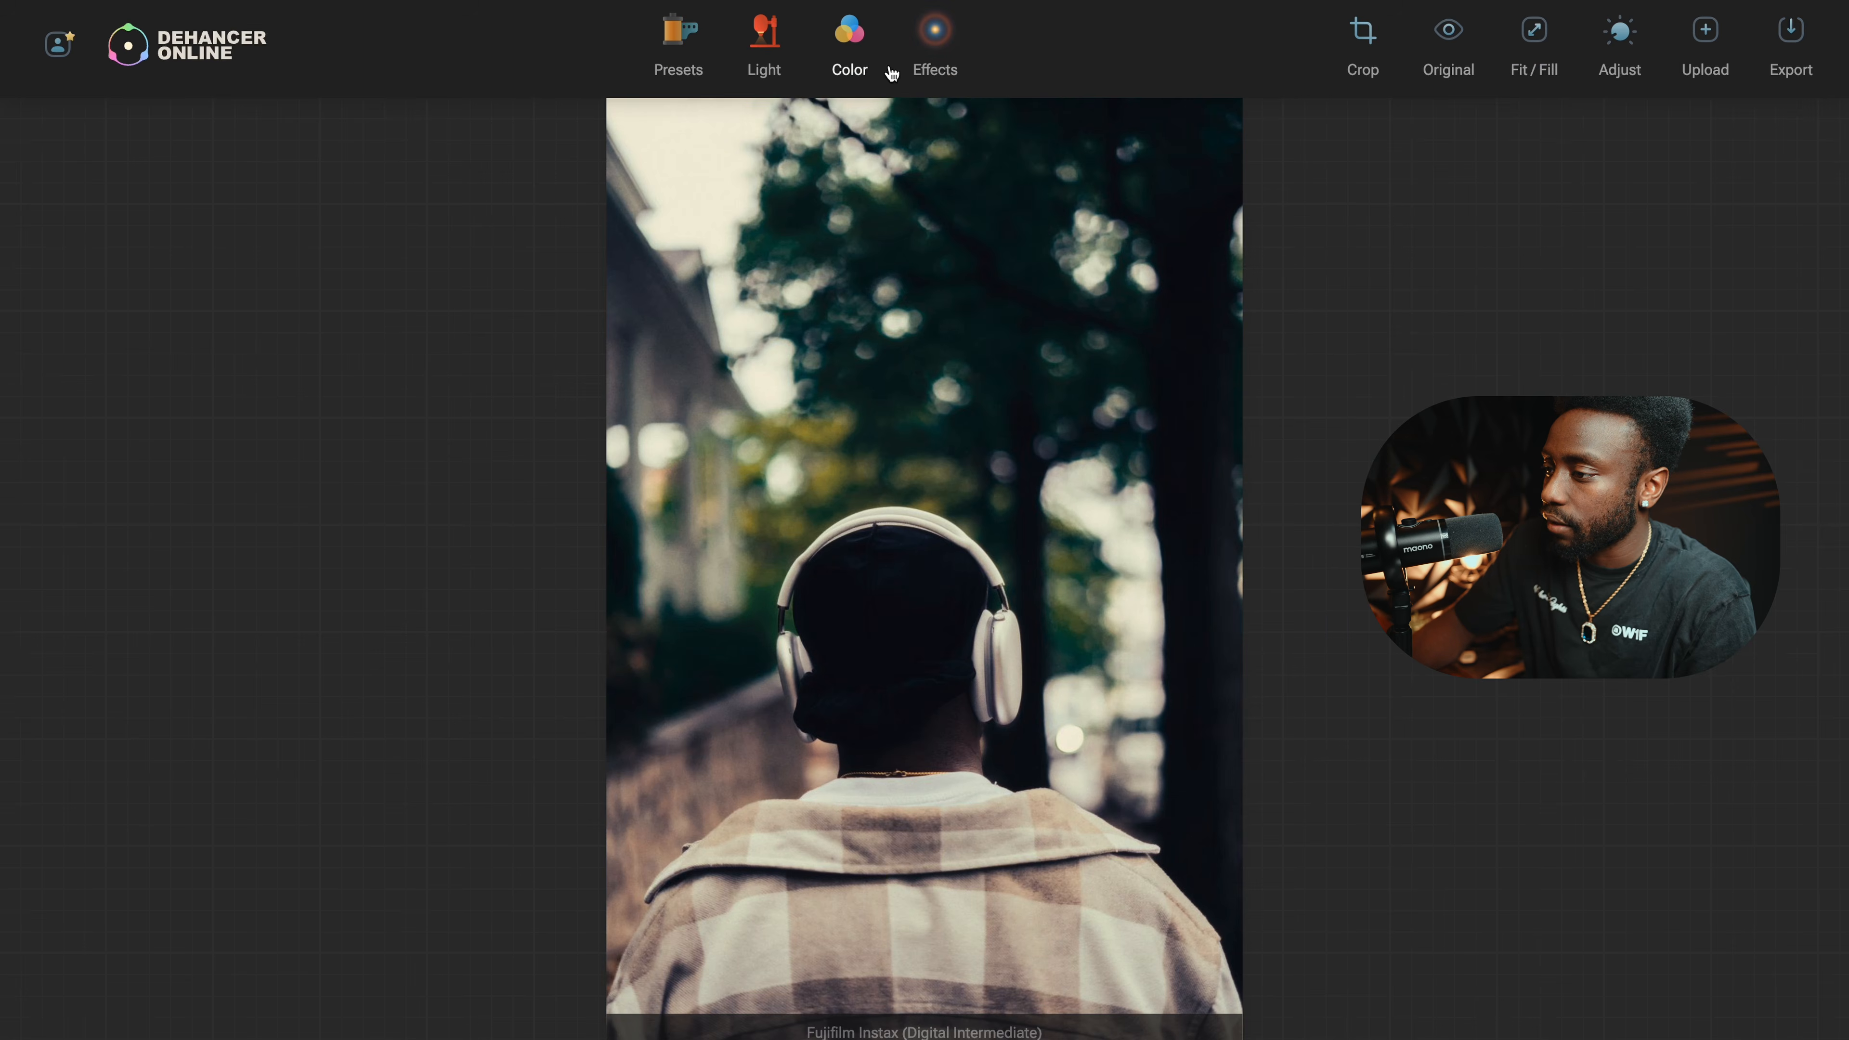
click(865, 52)
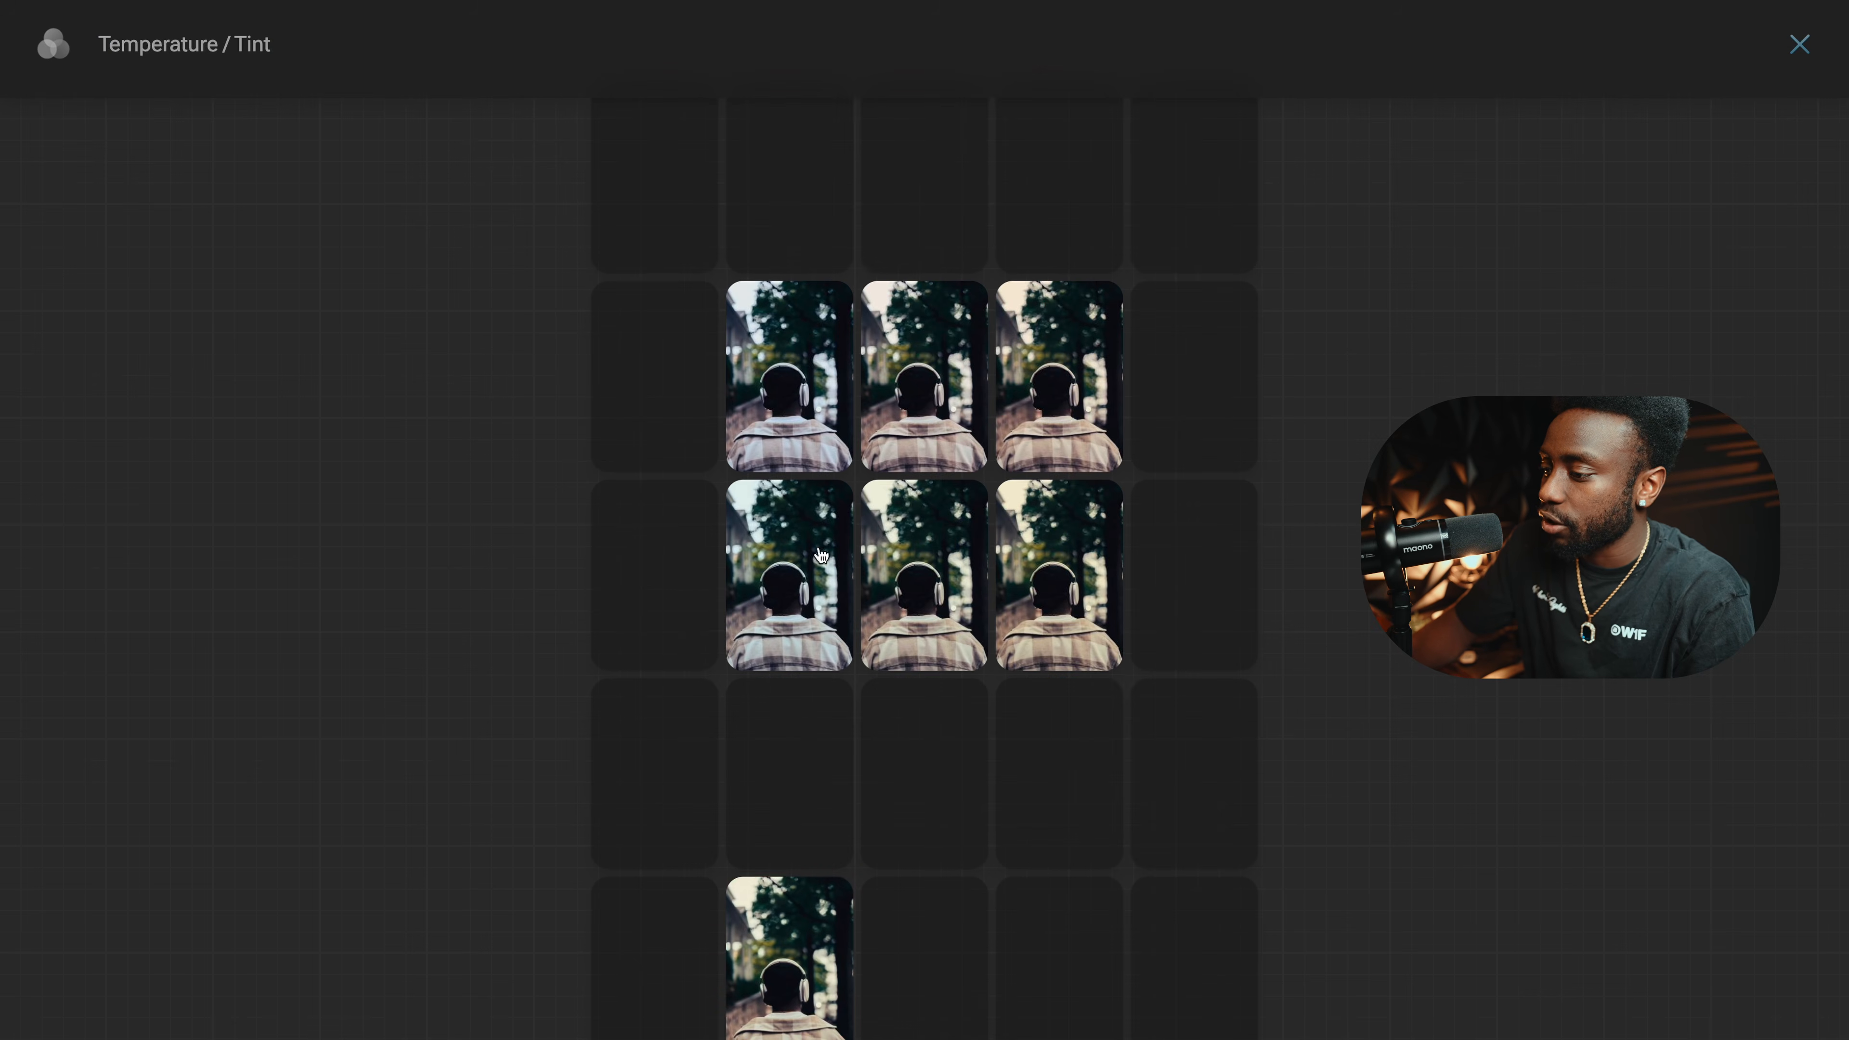
drag(1423, 367, 1389, 290)
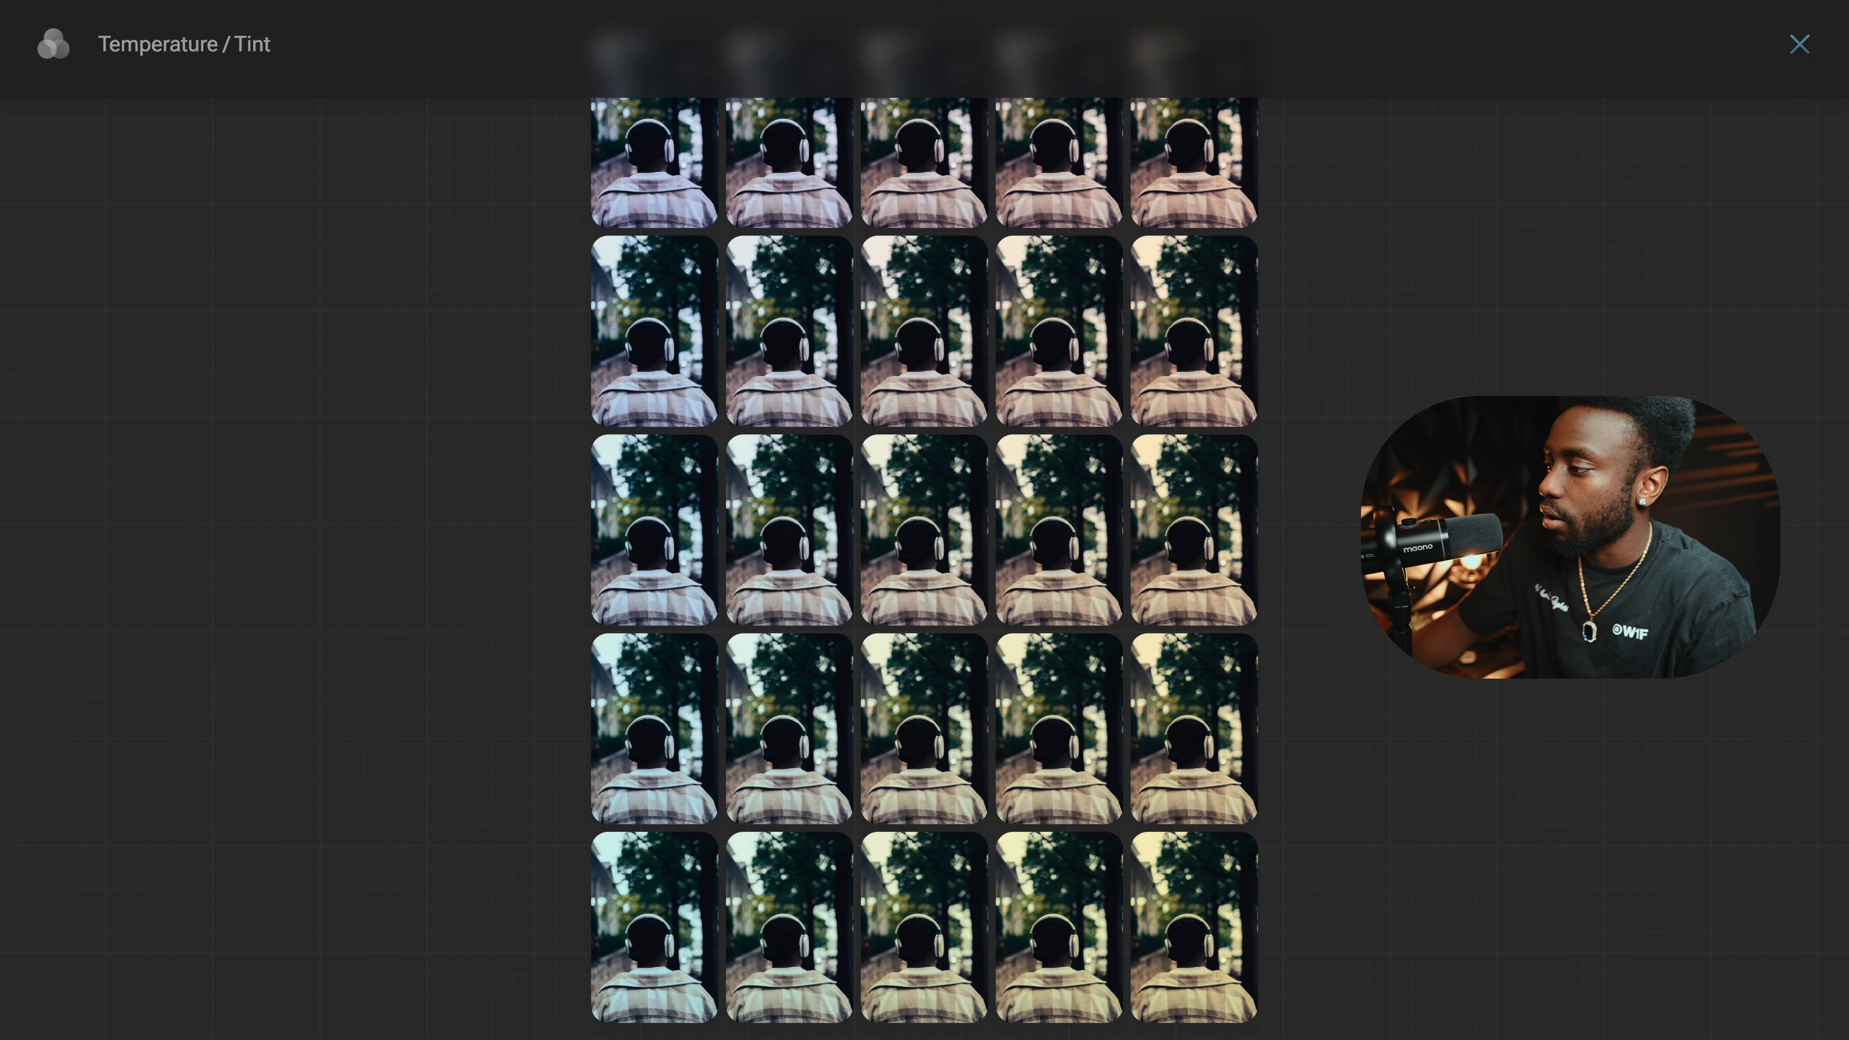
click(1800, 44)
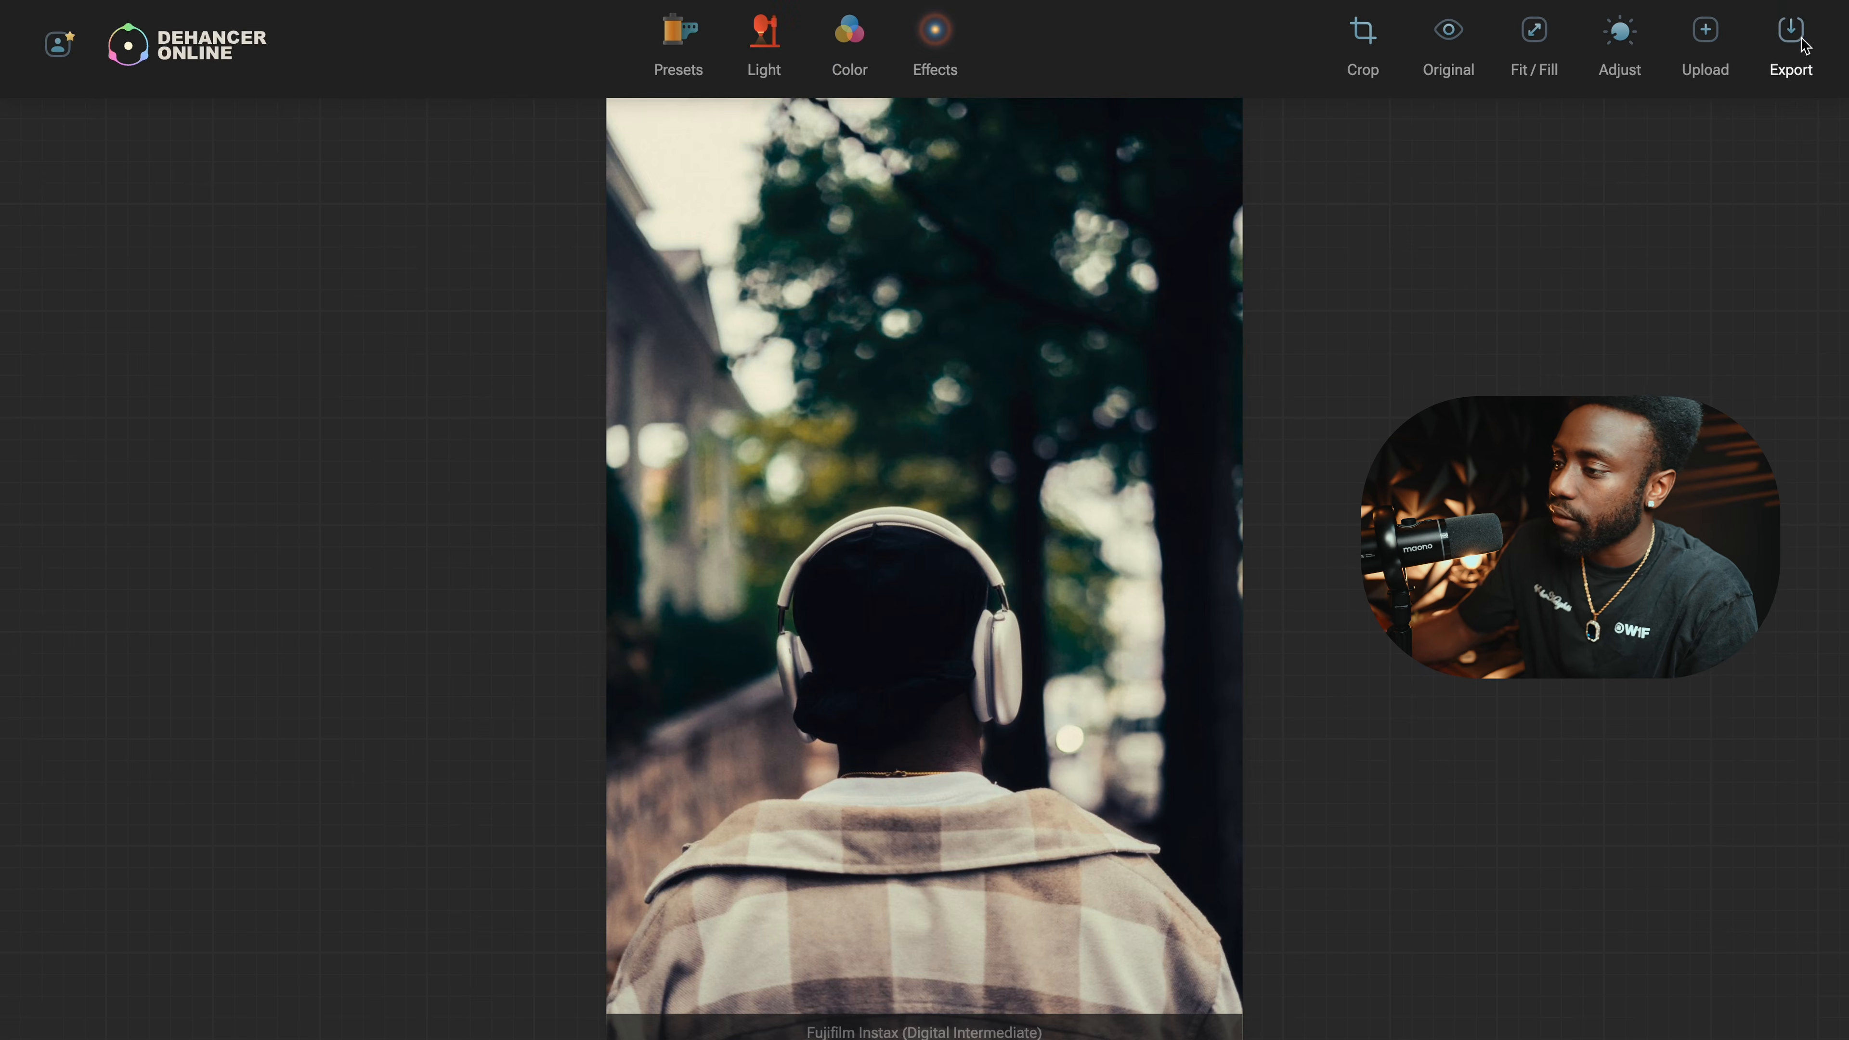
In the film effects, raise bloom to maximum, set grain to just under half, and lower halation slightly.
click(937, 69)
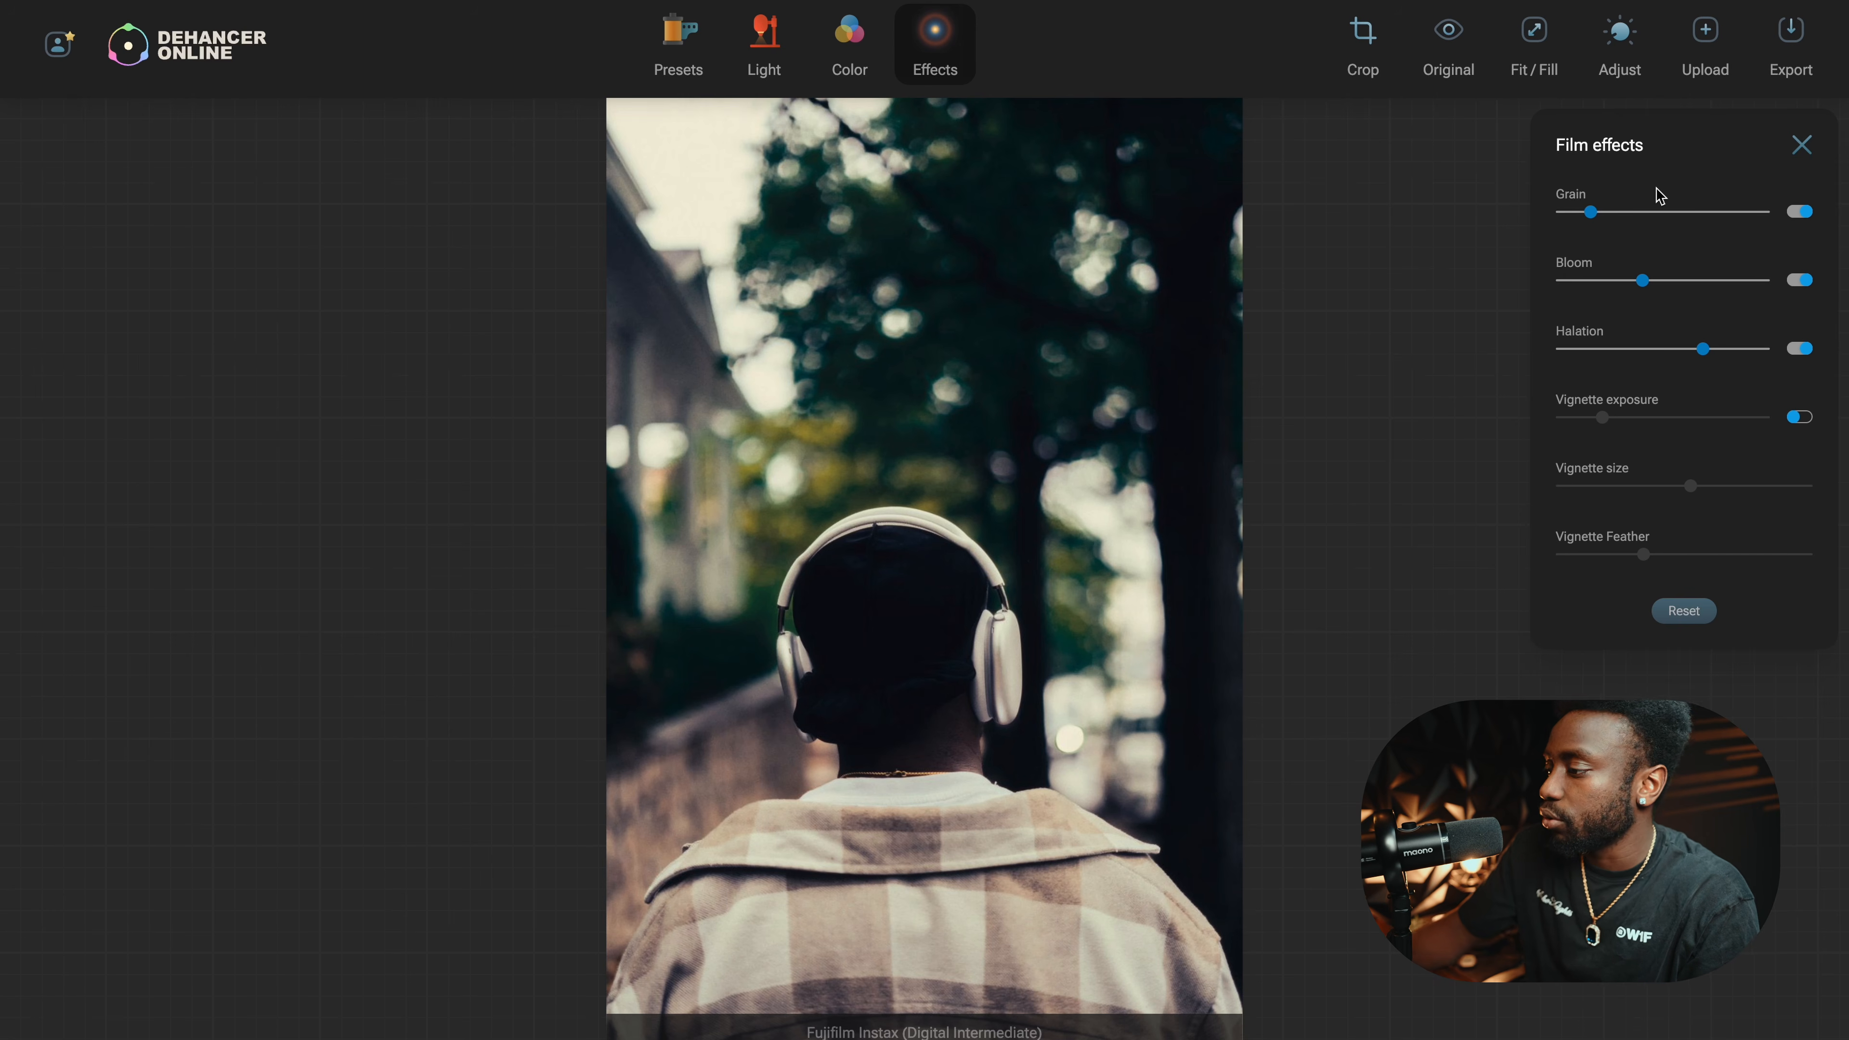
drag(1604, 353, 1701, 343)
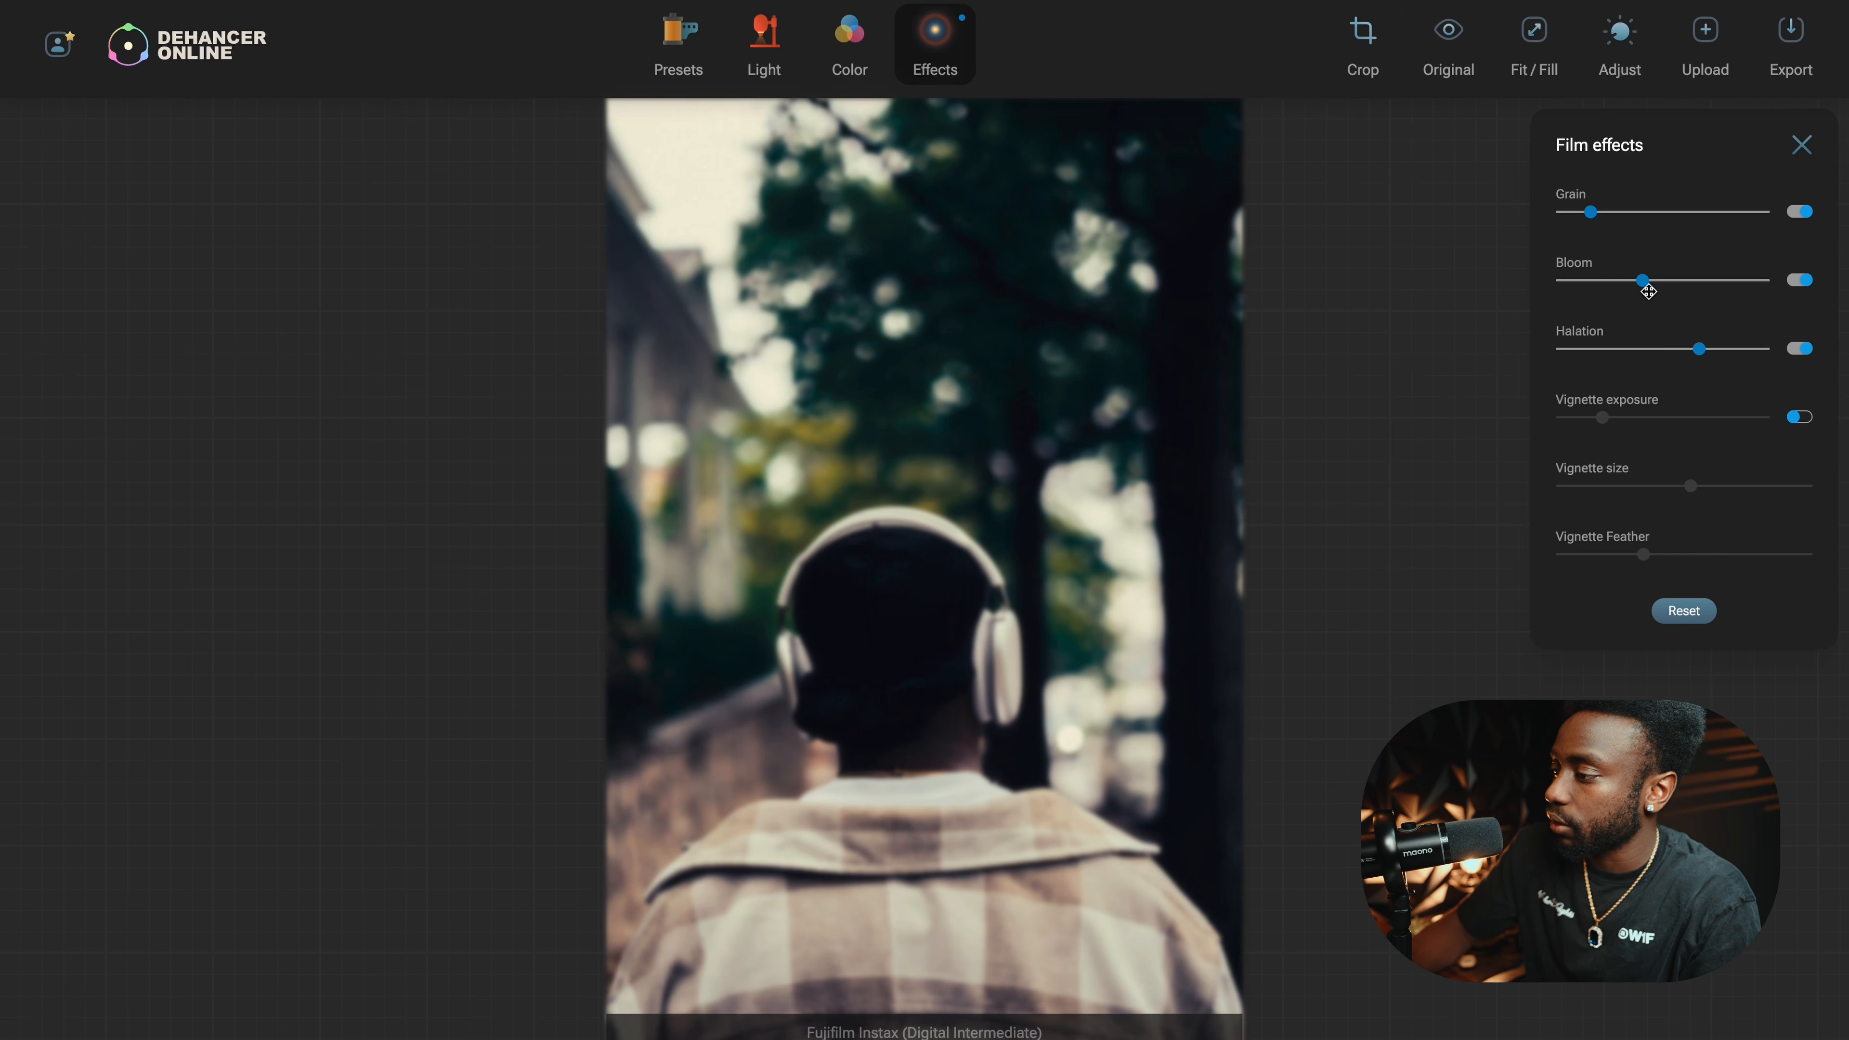
drag(1647, 290, 1777, 292)
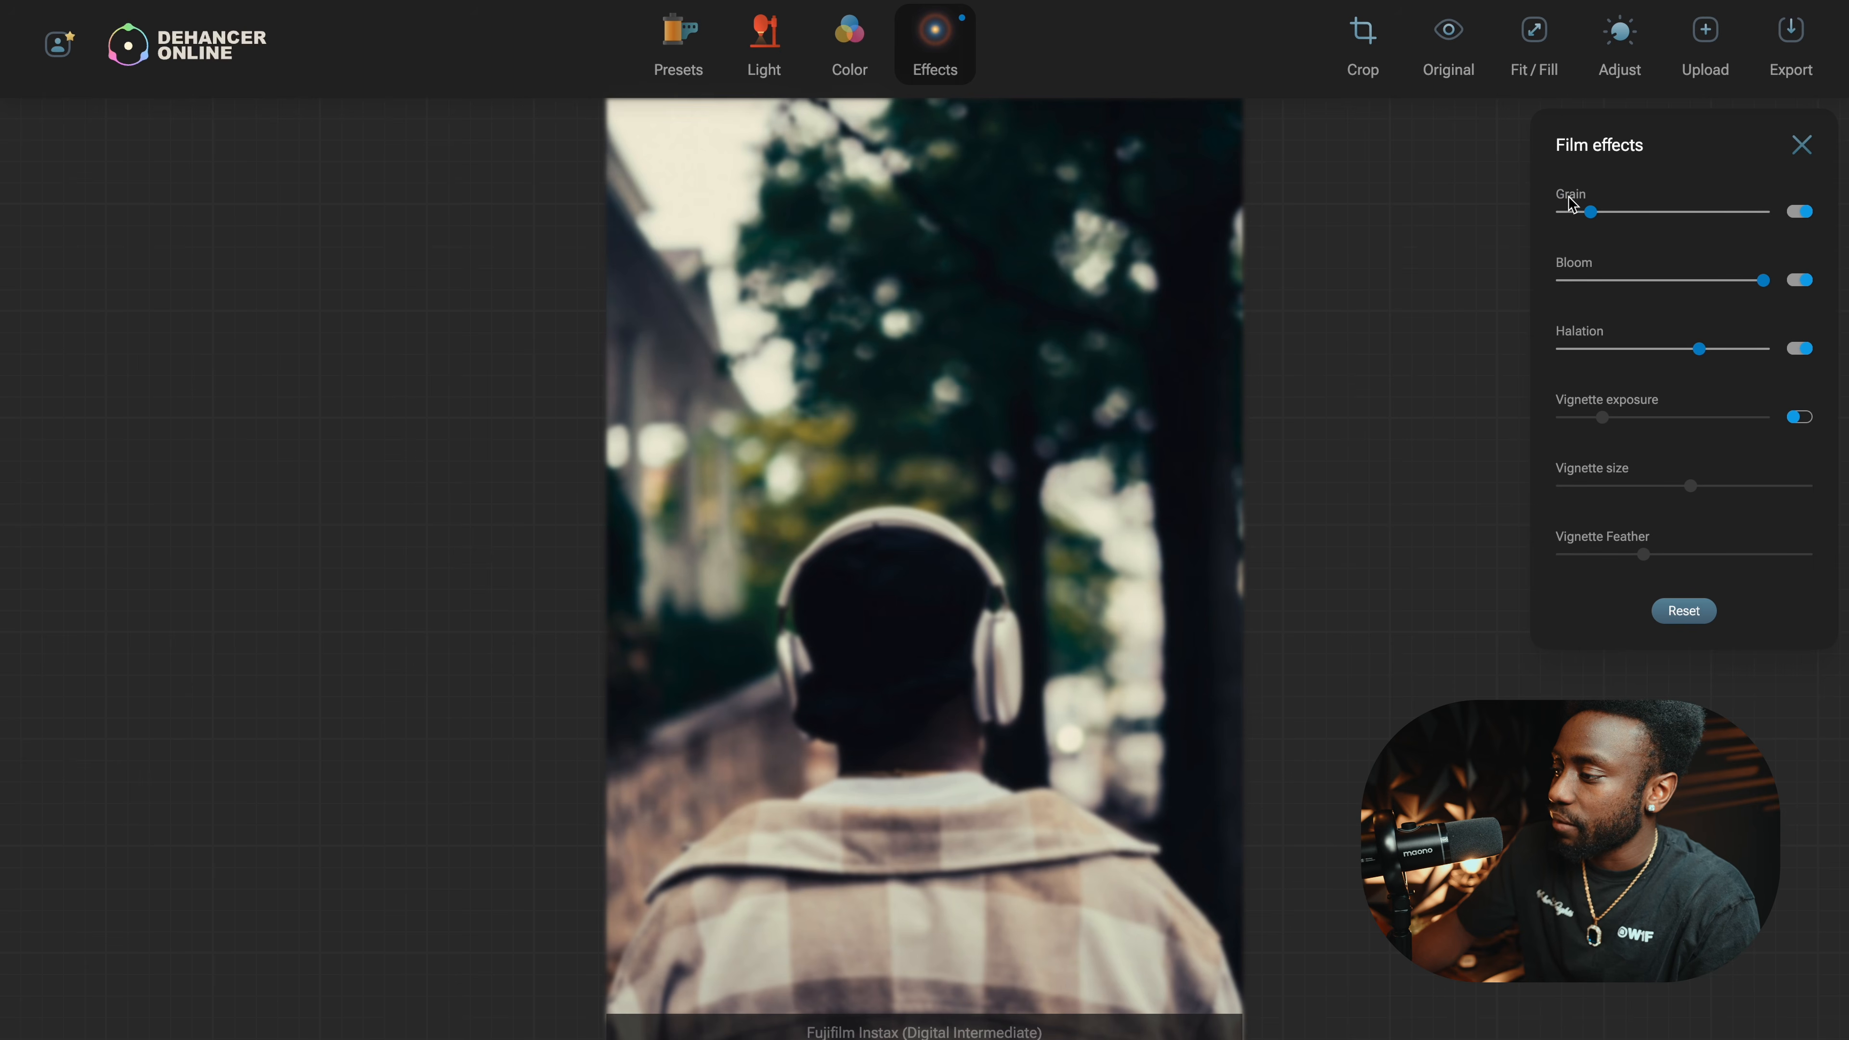
drag(1606, 212, 1832, 218)
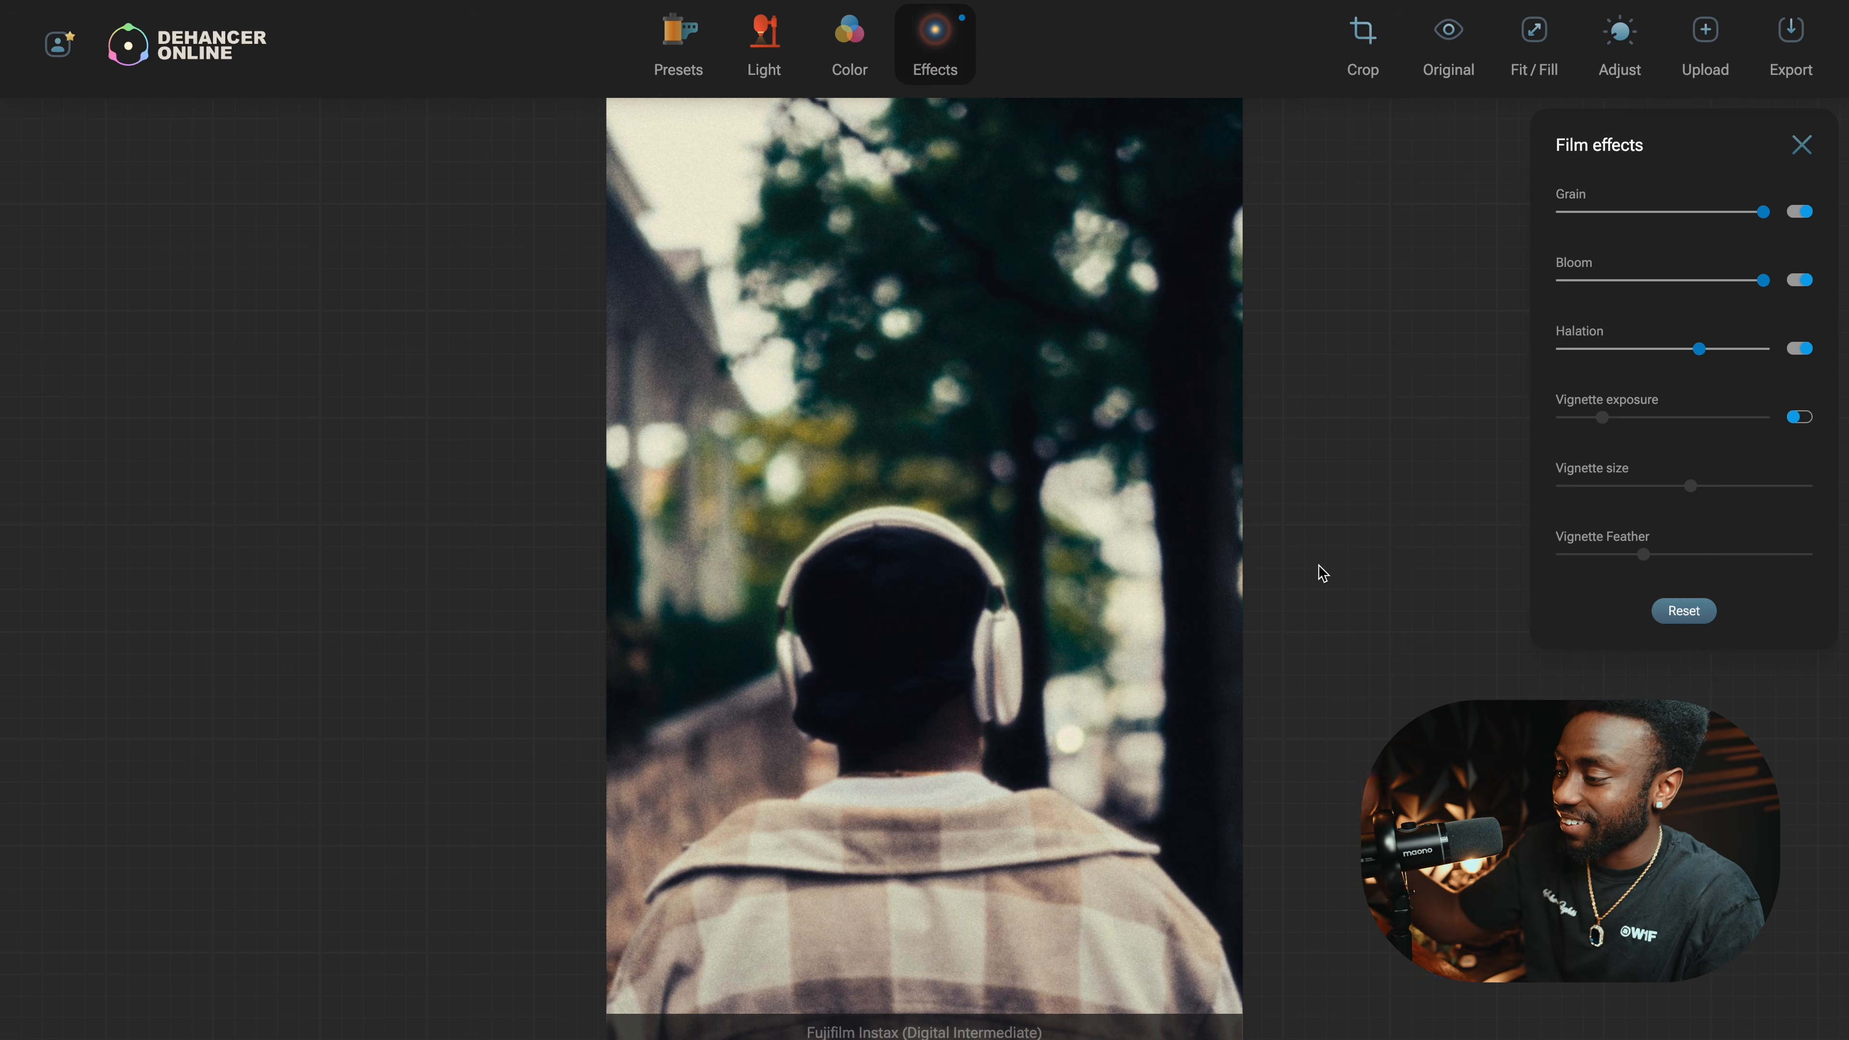
drag(1746, 218, 1655, 212)
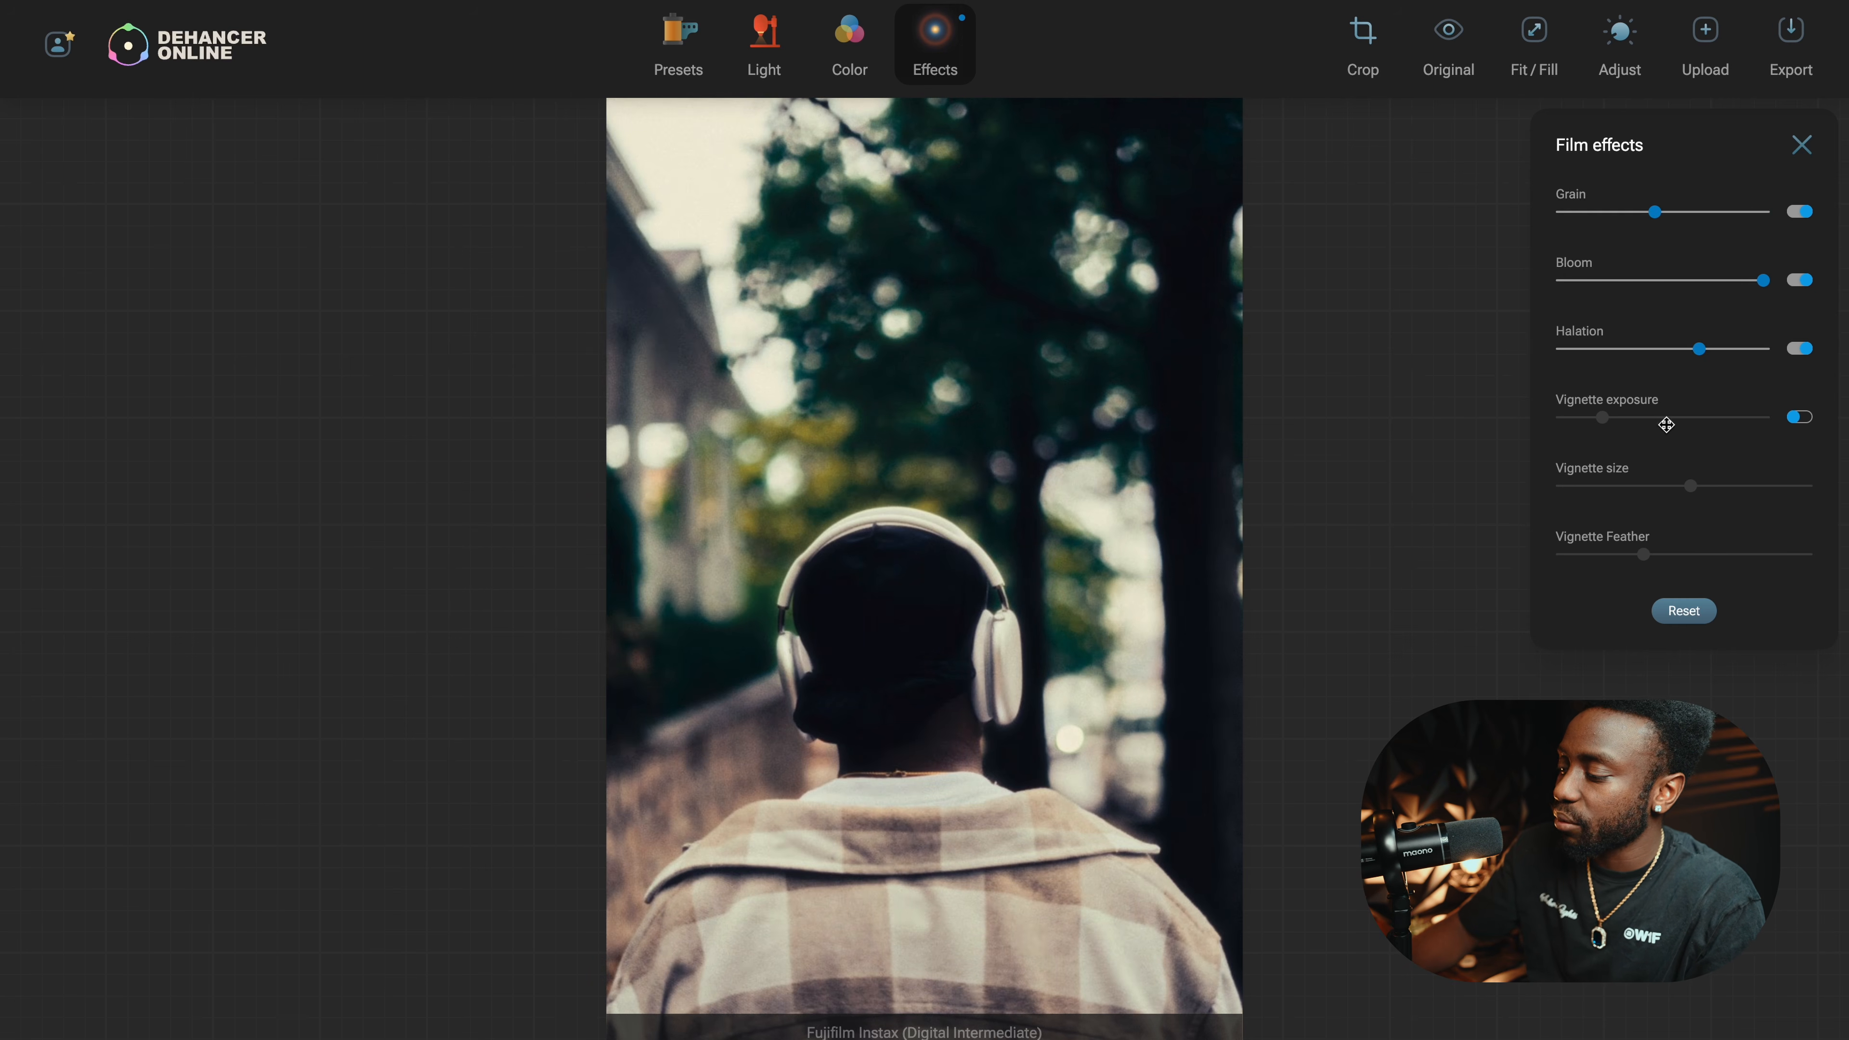
Try a vignette with exposure at minimum and feather at about 60 percent, and switch the vignette off.
click(1797, 419)
drag(1602, 421, 1563, 415)
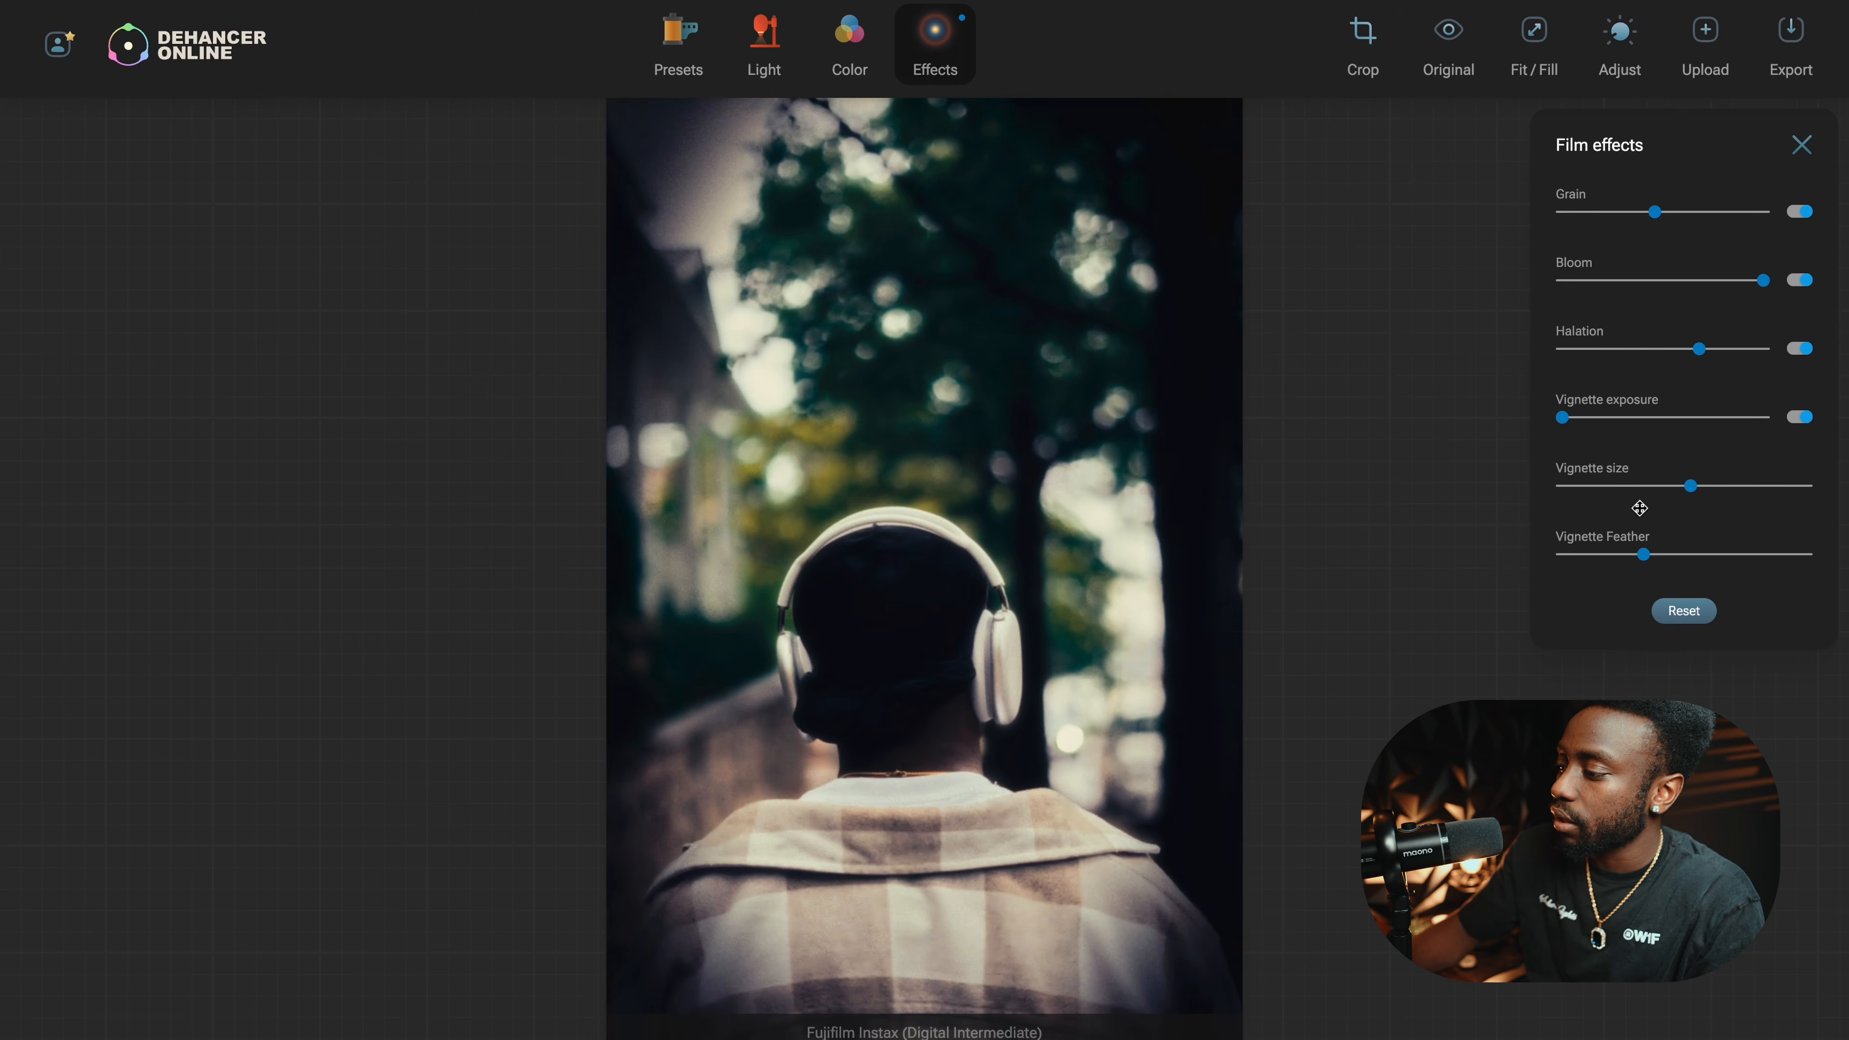
drag(1647, 557, 1711, 555)
click(1800, 418)
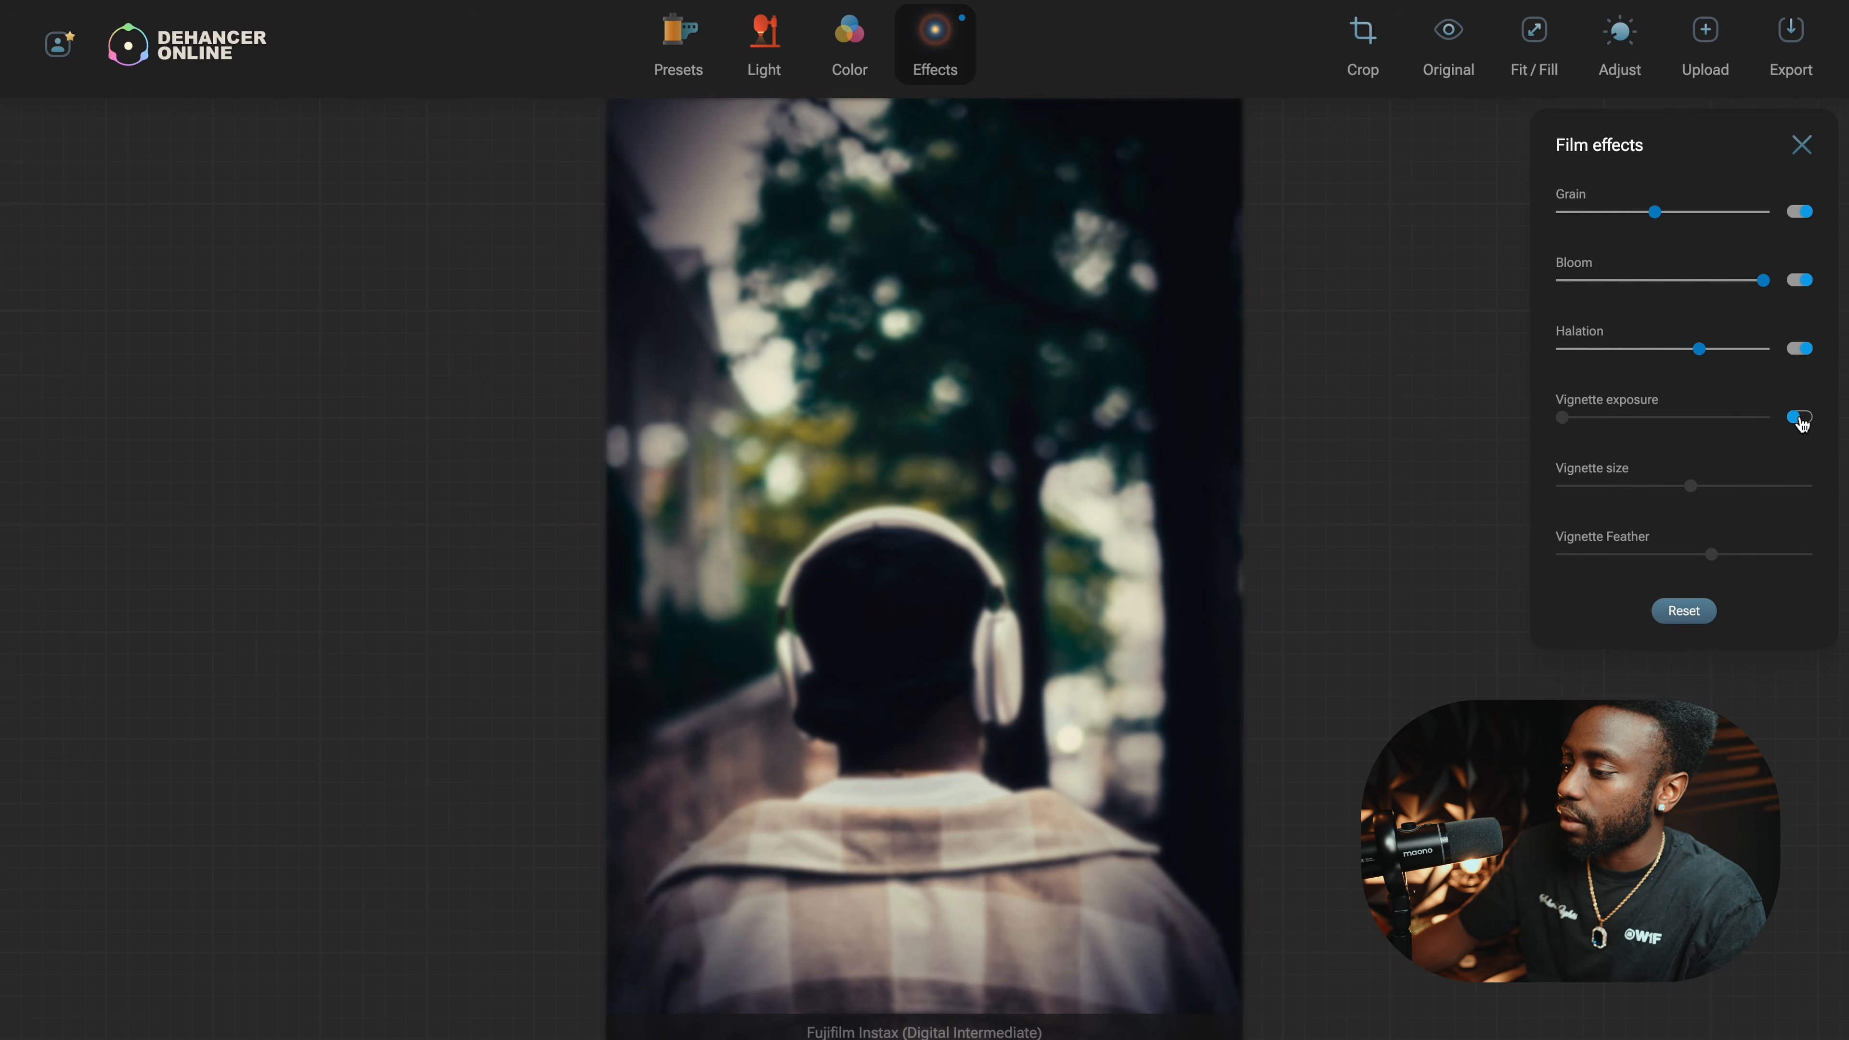